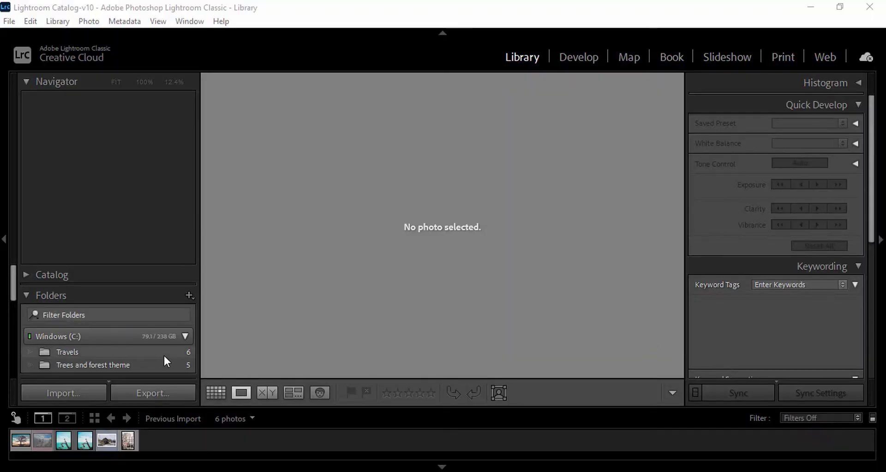
Step: Open the Travels folder and display its photos as a thumbnail grid with none selected
{"action": "left_click", "coordinate": [102, 351]}
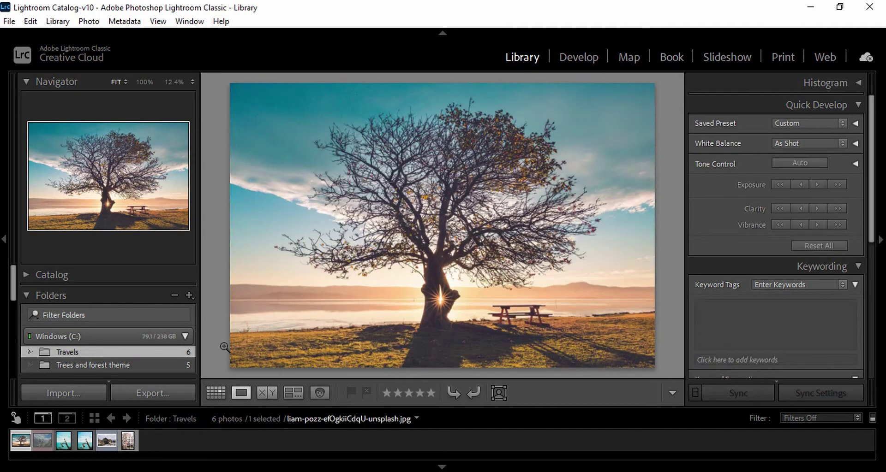
{"action": "left_click", "coordinate": [210, 394]}
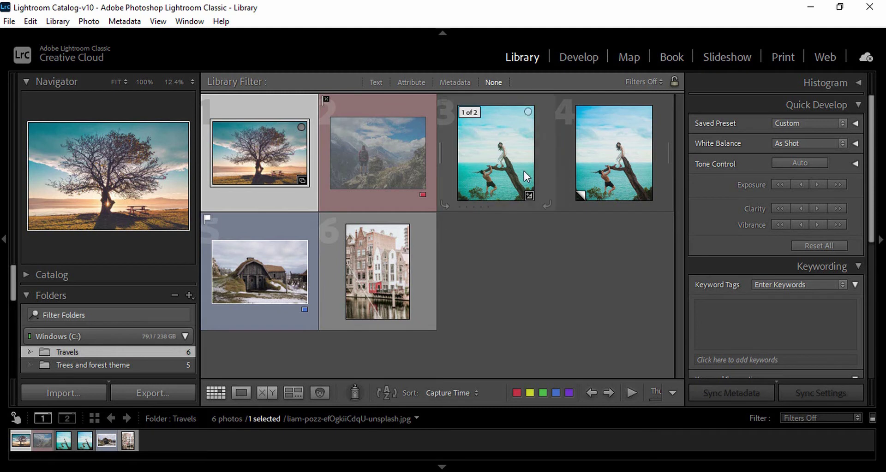
{"action": "left_click", "coordinate": [578, 329]}
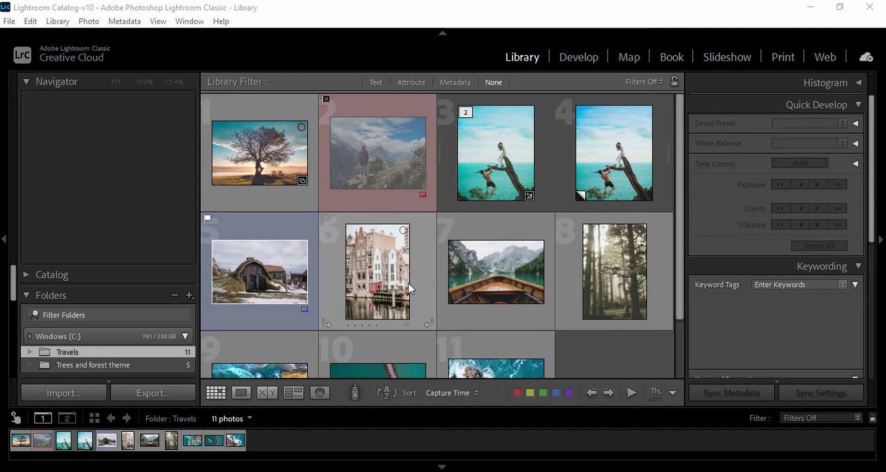
{"action": "scroll", "coordinate": [35, 323], "scroll_direction": "down", "scroll_amount": 2}
{"action": "scroll", "coordinate": [89, 329], "scroll_direction": "up", "scroll_amount": 2}
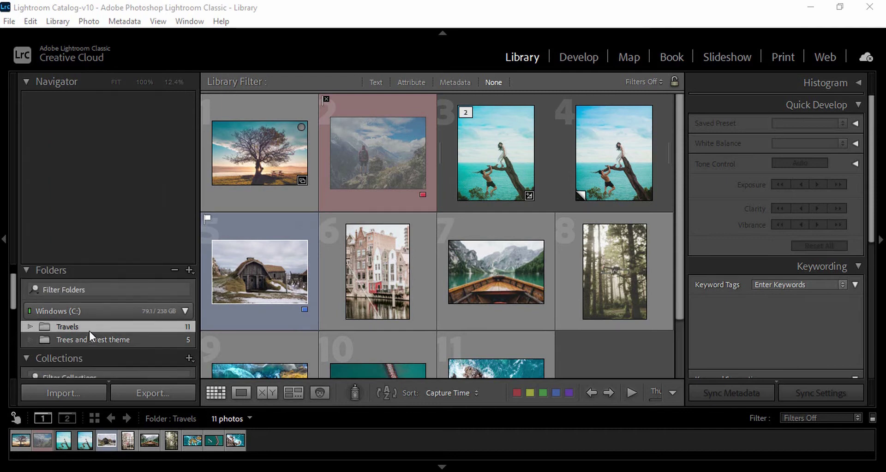
Step: Create a subfolder named "drone" inside the Travels folder
{"action": "left_click", "coordinate": [189, 295]}
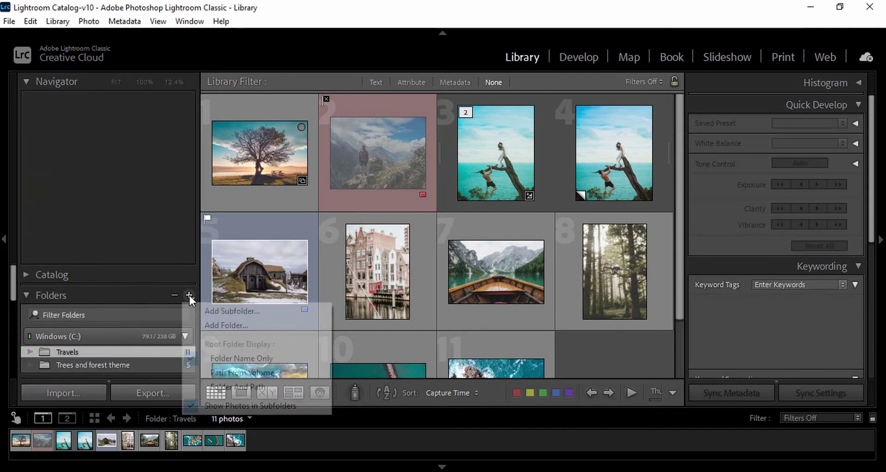
{"action": "left_click", "coordinate": [225, 312]}
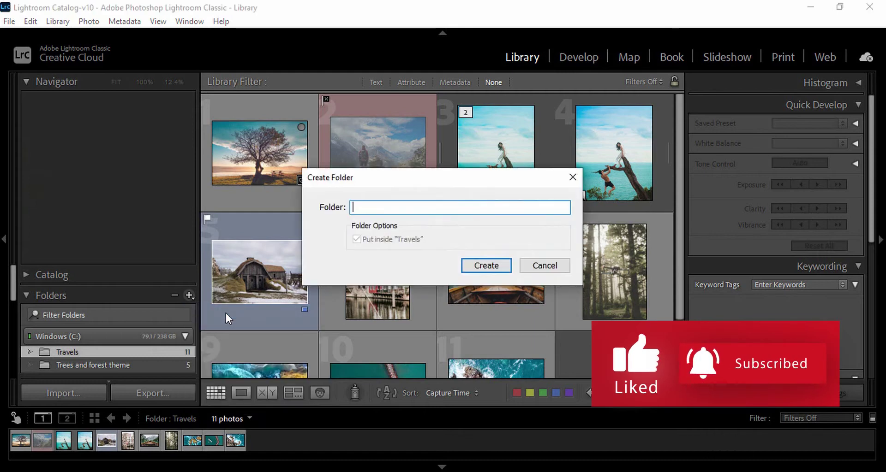
{"action": "left_click_drag", "start_coordinate": [428, 190], "coordinate": [672, 155]}
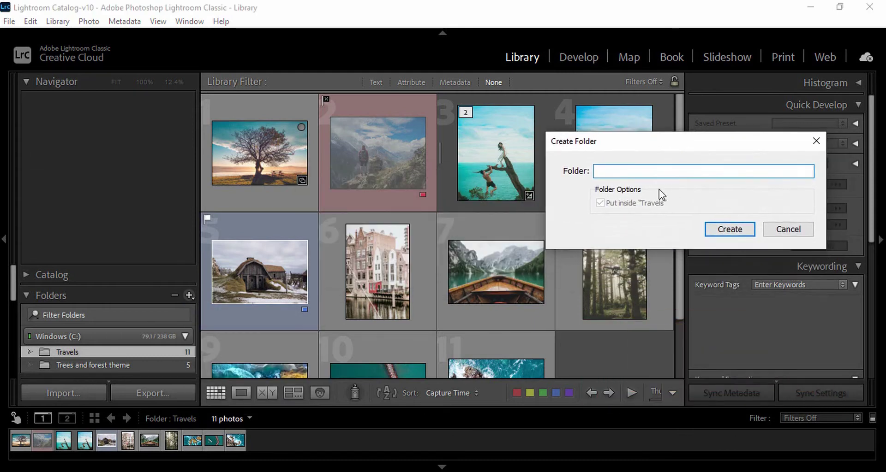
{"action": "type", "text": "drone"}
{"action": "left_click", "coordinate": [719, 227]}
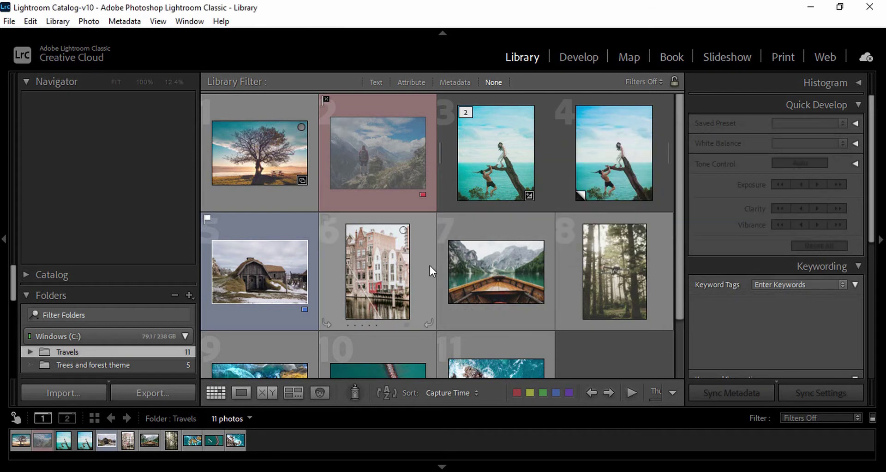
Step: Expand the Travels folder and open its drone subfolder
{"action": "scroll", "coordinate": [429, 266], "scroll_direction": "down", "scroll_amount": 2}
{"action": "scroll", "coordinate": [595, 298], "scroll_direction": "up", "scroll_amount": 1}
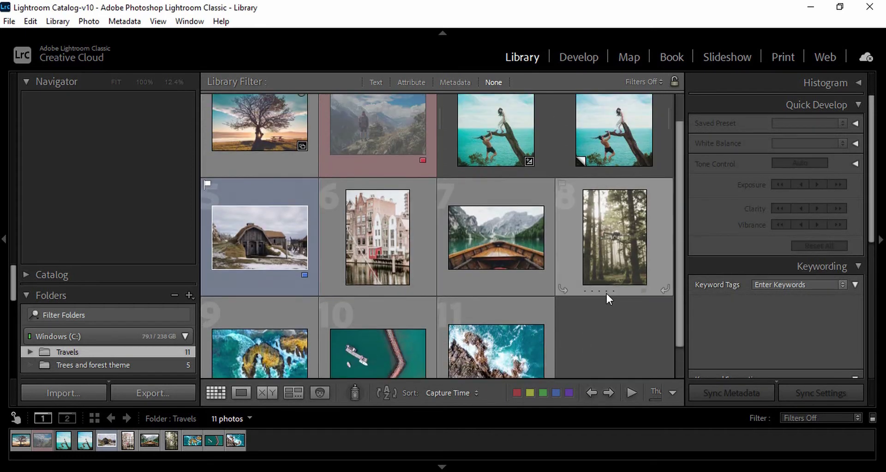
{"action": "left_click", "coordinate": [600, 256]}
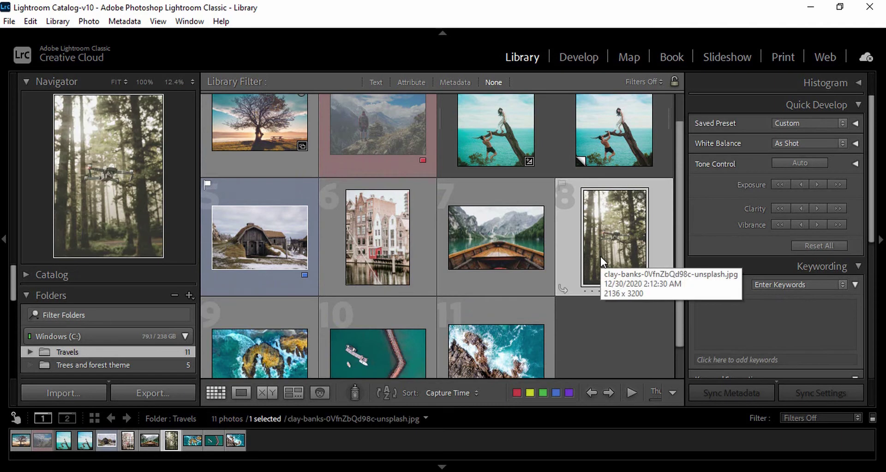
{"action": "left_click", "coordinate": [29, 349]}
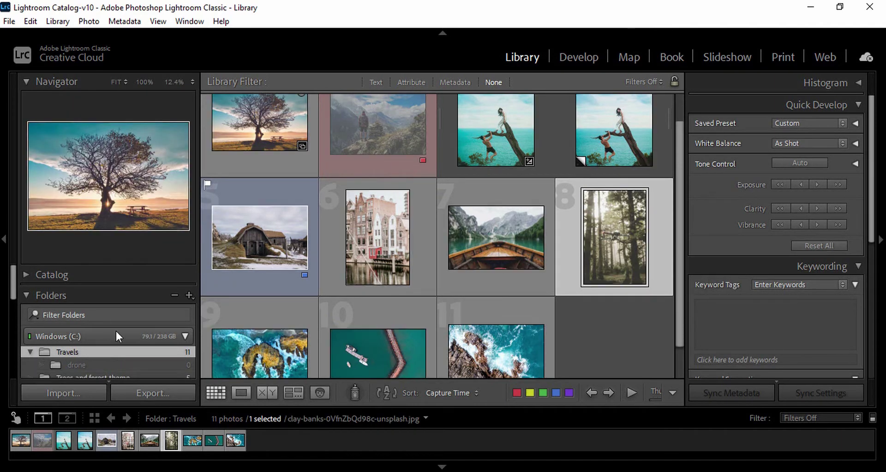
{"action": "scroll", "coordinate": [116, 330], "scroll_direction": "down", "scroll_amount": 3}
{"action": "left_click", "coordinate": [88, 288]}
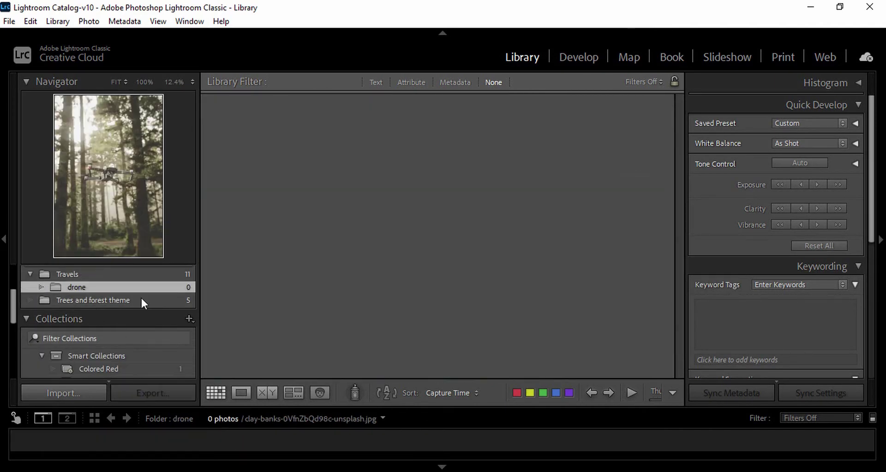
Step: Move the forest photo with the flying drone from Travels into the drone subfolder, accepting the file move on disk
{"action": "left_click", "coordinate": [73, 274]}
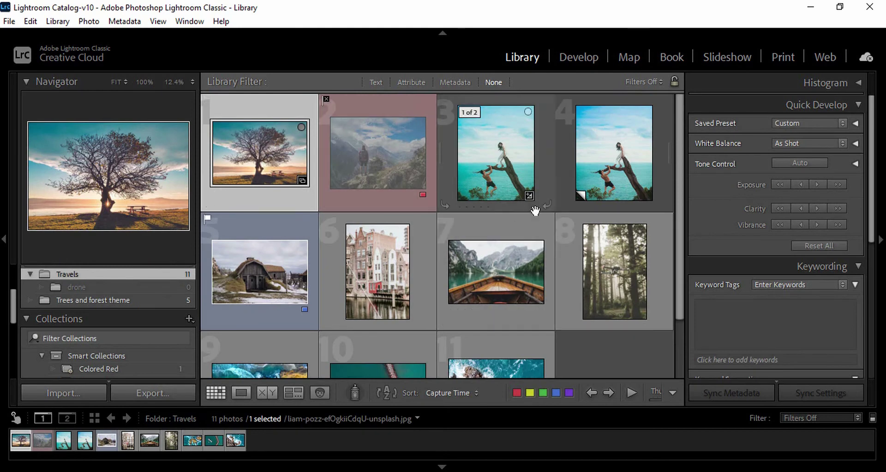
{"action": "left_click", "coordinate": [599, 284]}
{"action": "left_click_drag", "start_coordinate": [603, 282], "coordinate": [86, 301]}
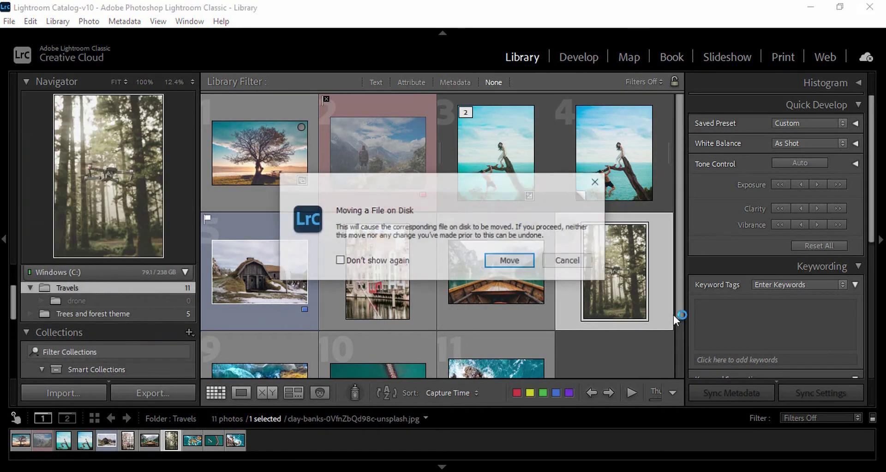
{"action": "left_click", "coordinate": [519, 262]}
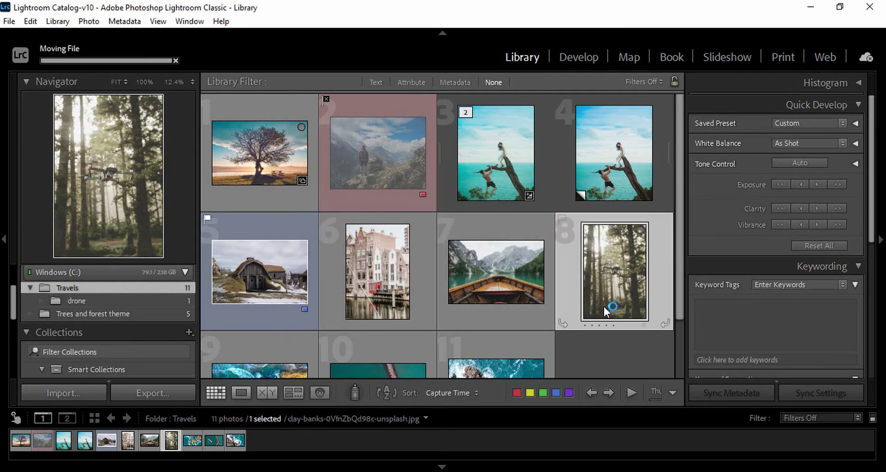
Step: Check the drone subfolder's contents, deselect its photo, and return to the Travels folder with its subfolders collapsed
{"action": "left_click", "coordinate": [93, 300]}
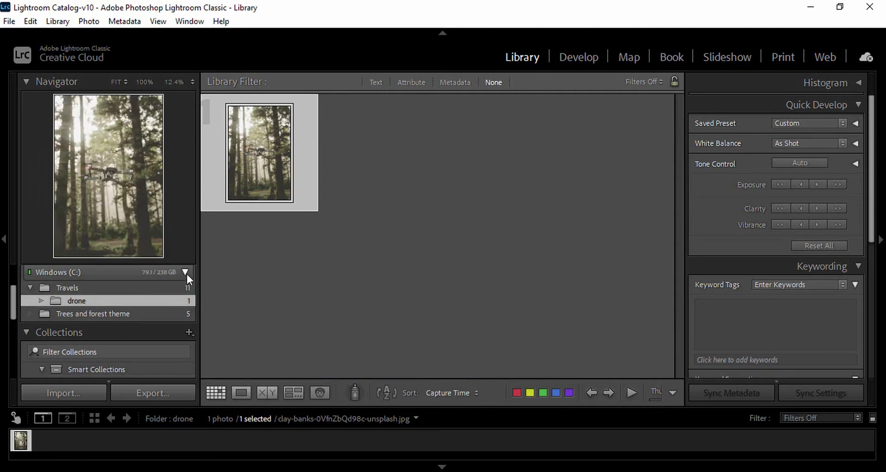
{"action": "scroll", "coordinate": [186, 271], "scroll_direction": "up", "scroll_amount": 2}
{"action": "key", "text": "ctrl+d"}
{"action": "scroll", "coordinate": [194, 333], "scroll_direction": "down", "scroll_amount": 4}
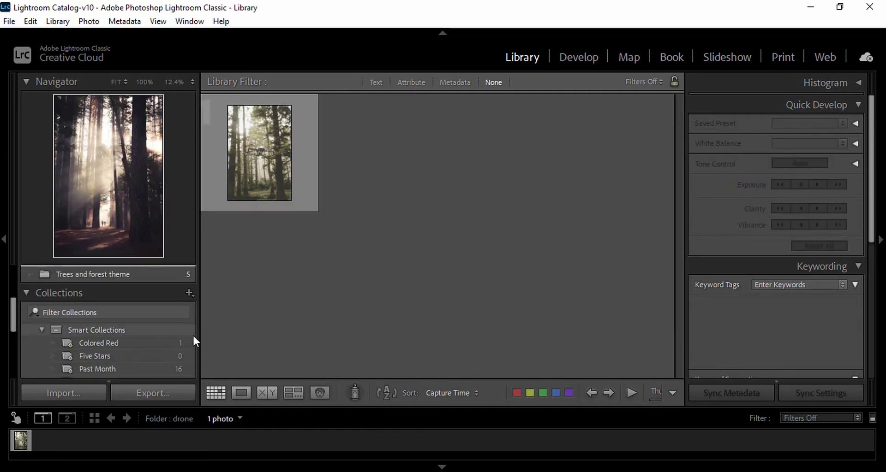
{"action": "scroll", "coordinate": [192, 334], "scroll_direction": "up", "scroll_amount": 3}
{"action": "left_click", "coordinate": [39, 308]}
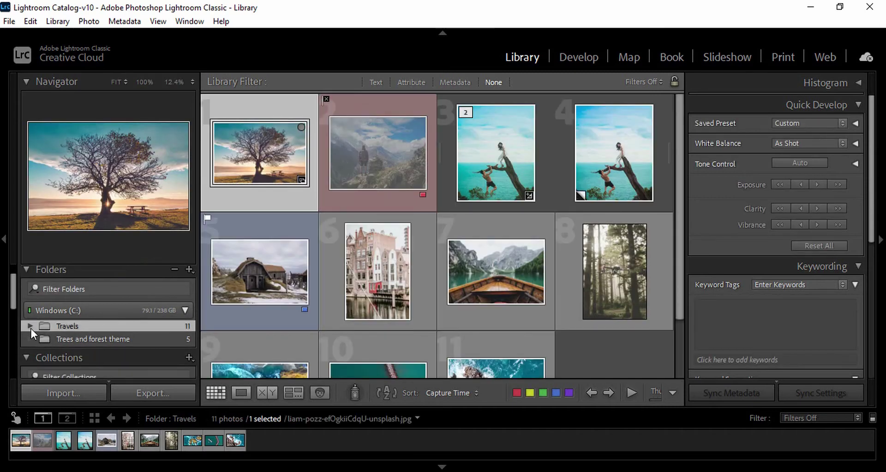
Step: Synchronize the Travels folder with its contents on disk
{"action": "right_click", "coordinate": [185, 326]}
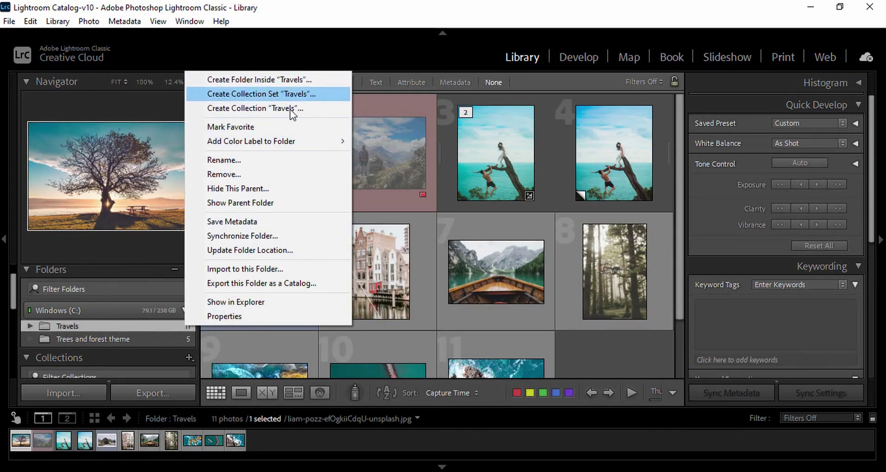
{"action": "left_click", "coordinate": [281, 236]}
{"action": "left_click", "coordinate": [486, 311]}
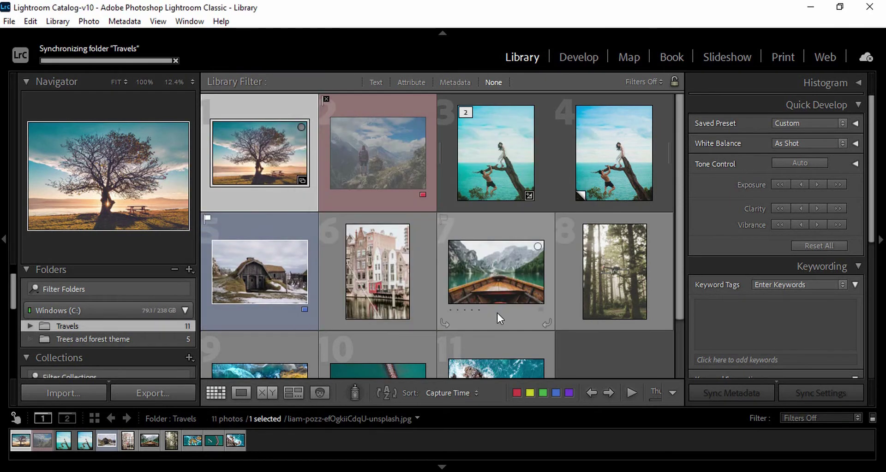
Step: Create a second subfolder named "Drone views" inside Travels, leaving out the selected photo
{"action": "left_click", "coordinate": [484, 159]}
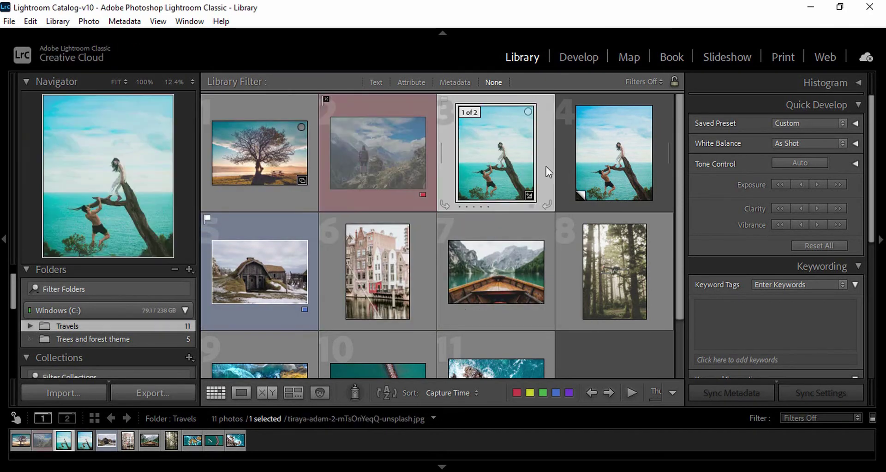
{"action": "left_click", "coordinate": [623, 167]}
{"action": "scroll", "coordinate": [633, 296], "scroll_direction": "down", "scroll_amount": 2}
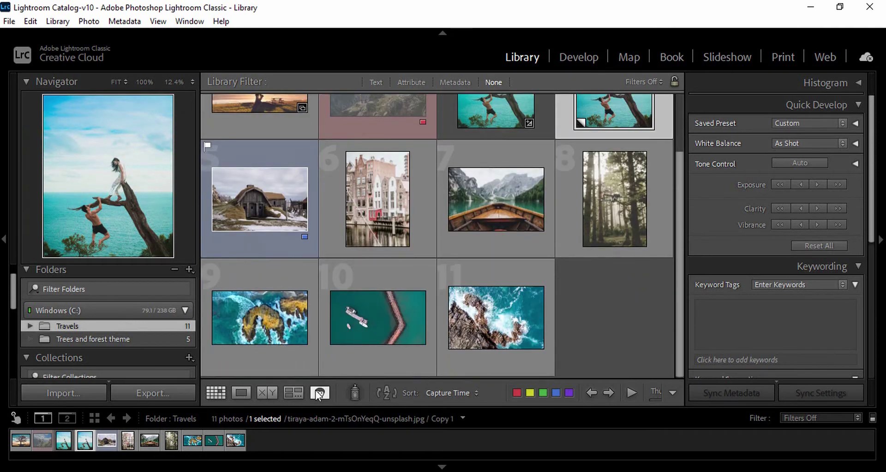
{"action": "left_click", "coordinate": [188, 270]}
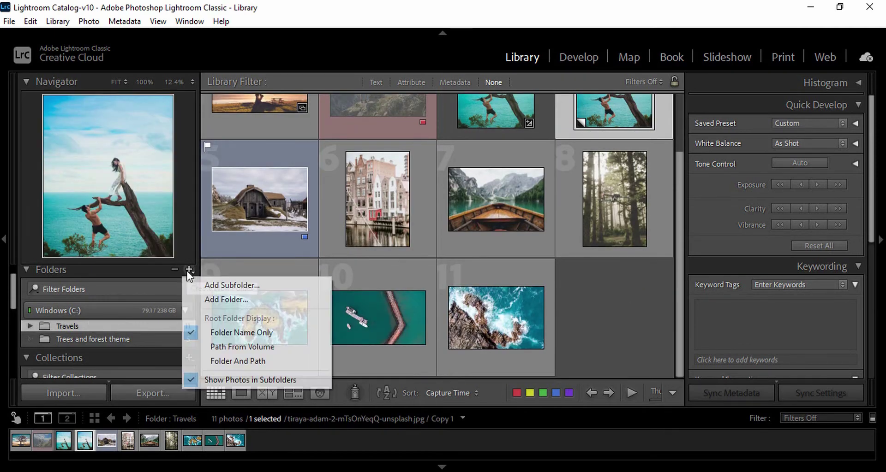
{"action": "left_click", "coordinate": [221, 285]}
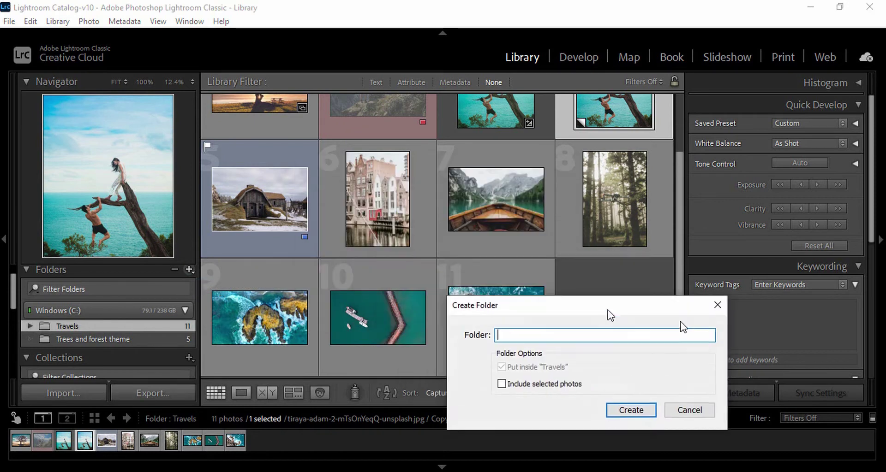
{"action": "left_click_drag", "start_coordinate": [610, 316], "coordinate": [599, 185]}
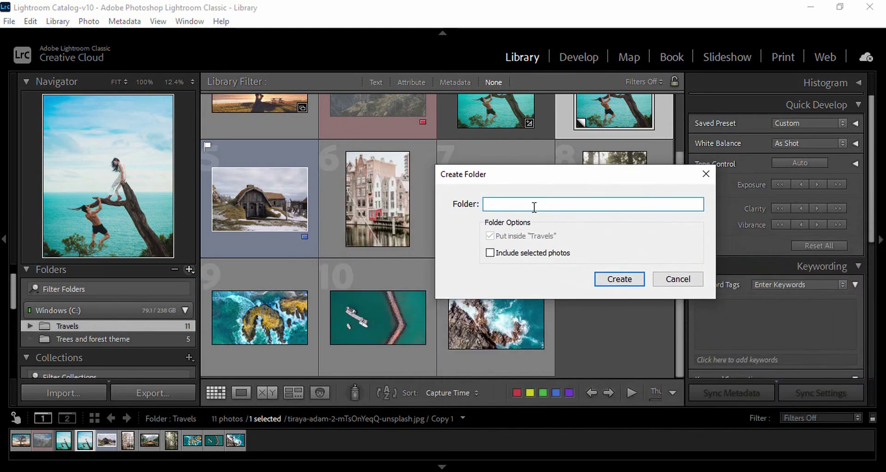
{"action": "type", "text": "D"}
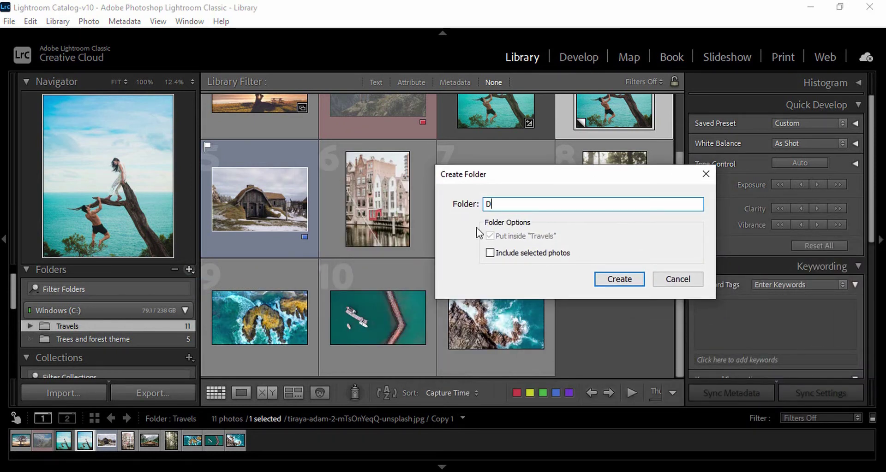
{"action": "type", "text": "rone views"}
{"action": "left_click", "coordinate": [620, 279]}
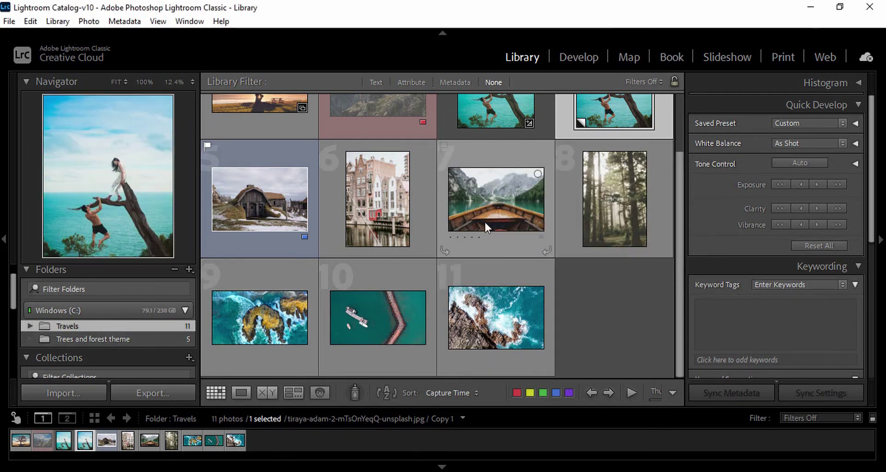
Step: Move the three aerial sea photos at the end of the Travels grid into the Drone views subfolder, accepting the disk move
{"action": "scroll", "coordinate": [92, 320], "scroll_direction": "down", "scroll_amount": 1}
{"action": "left_click", "coordinate": [30, 301]}
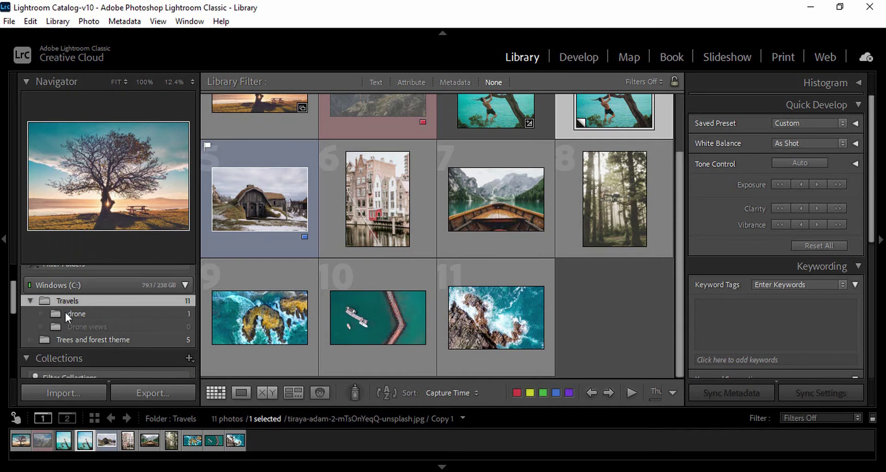
{"action": "left_click", "coordinate": [259, 317]}
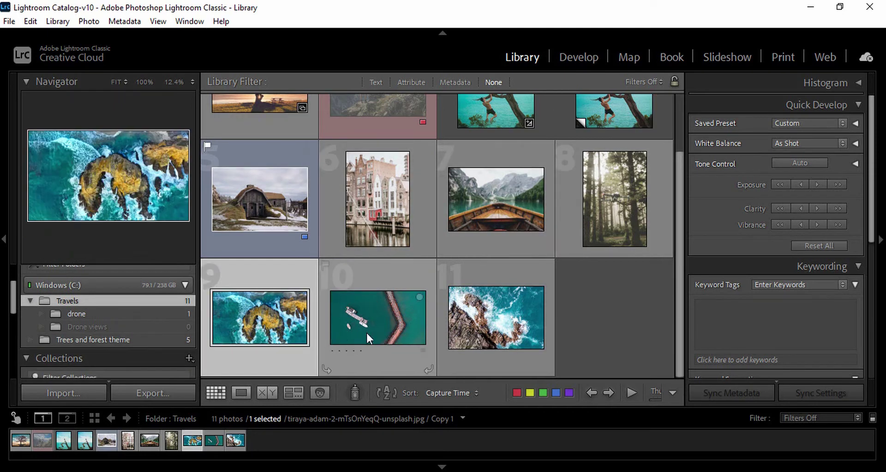
{"action": "left_click", "coordinate": [456, 327], "text": "shift"}
{"action": "scroll", "coordinate": [512, 326], "scroll_direction": "up", "scroll_amount": 1}
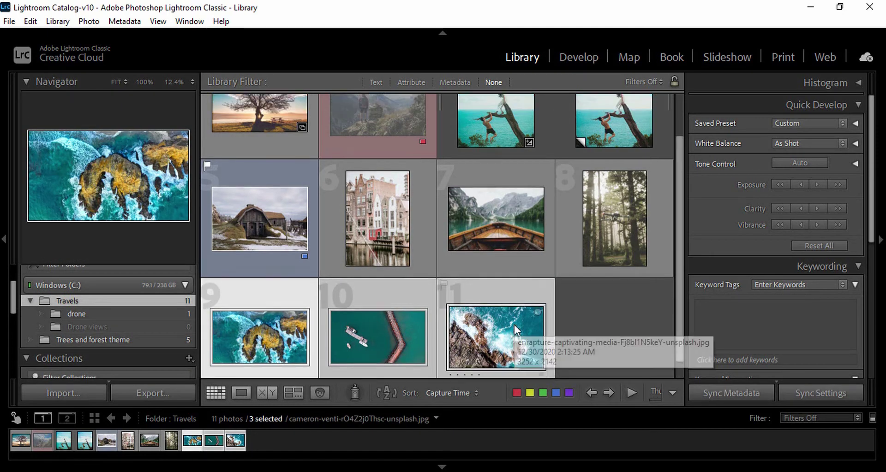
{"action": "left_click_drag", "start_coordinate": [514, 324], "coordinate": [88, 326]}
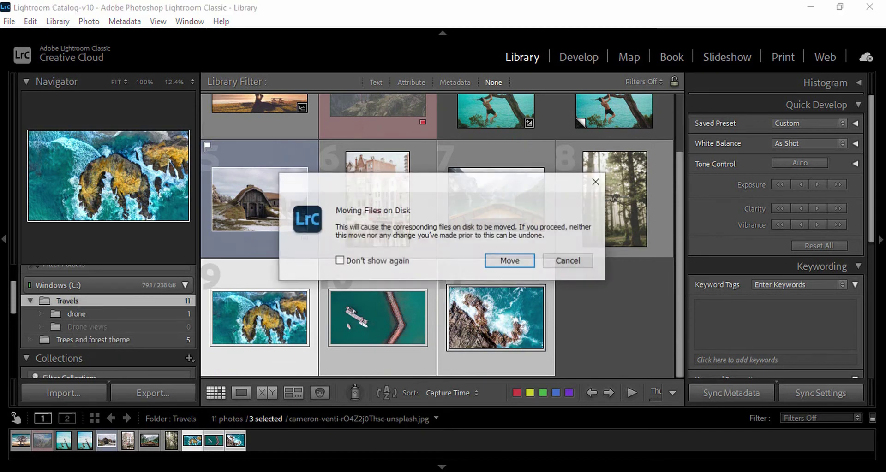
{"action": "left_click", "coordinate": [508, 260]}
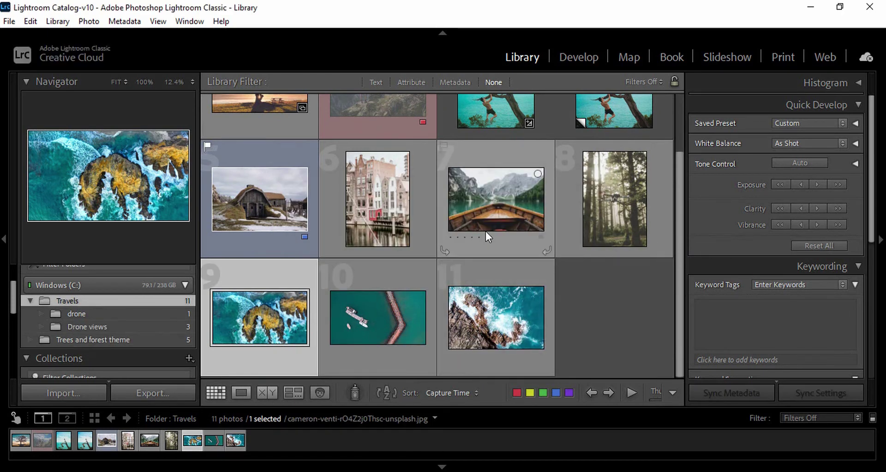
Step: Collapse the Travels folder to hide its subfolders
{"action": "scroll", "coordinate": [340, 214], "scroll_direction": "up", "scroll_amount": 2}
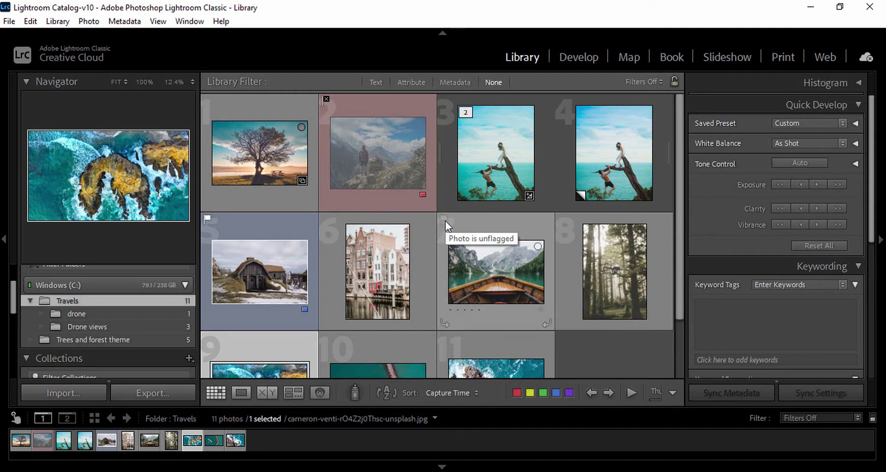
{"action": "left_click", "coordinate": [29, 301]}
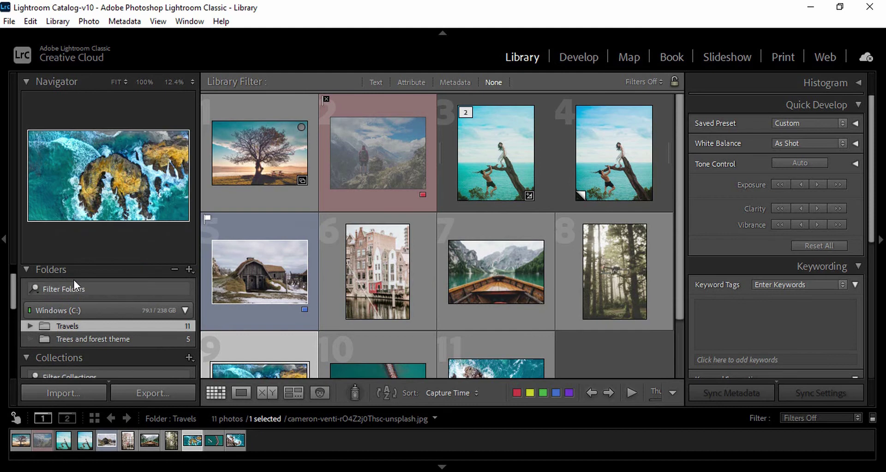
{"action": "scroll", "coordinate": [55, 286], "scroll_direction": "up", "scroll_amount": 1}
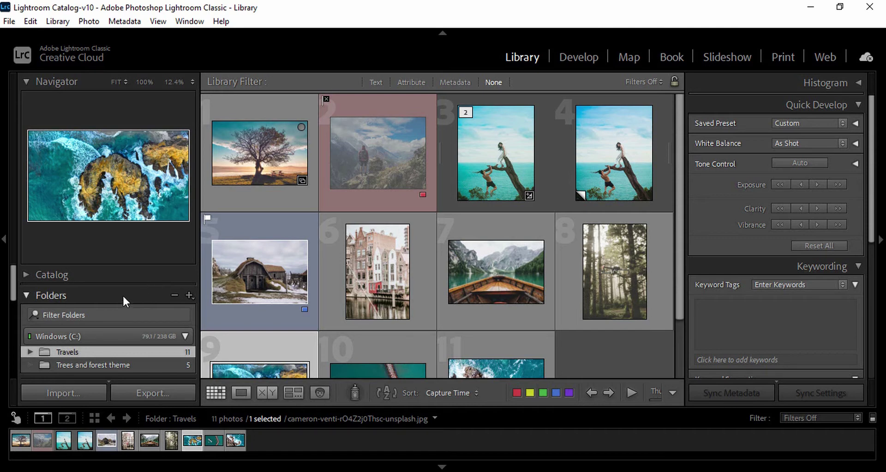
Step: Look through the Travels photos and the catalog, folder, collection and publish service lists
{"action": "scroll", "coordinate": [106, 341], "scroll_direction": "down", "scroll_amount": 2}
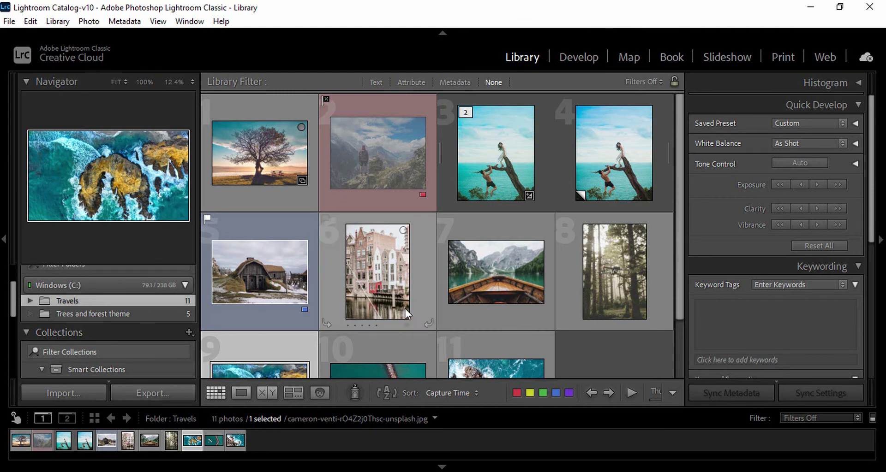
{"action": "mouse_move", "coordinate": [506, 277]}
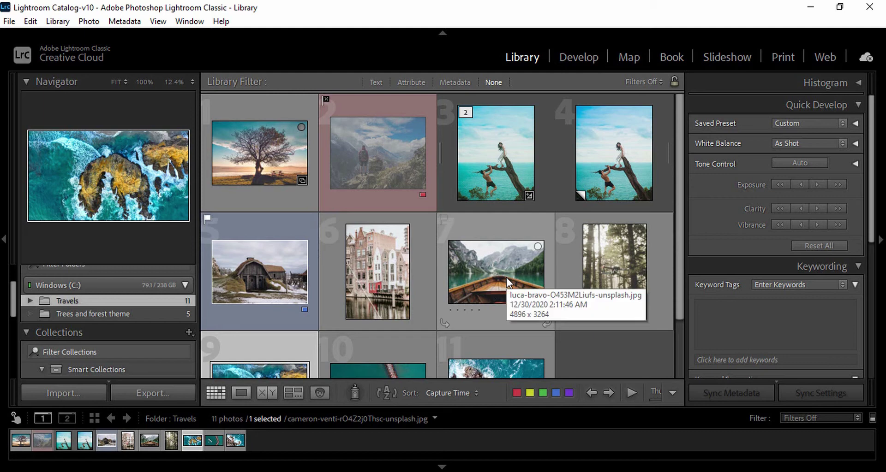
{"action": "scroll", "coordinate": [506, 277], "scroll_direction": "down", "scroll_amount": 1}
{"action": "scroll", "coordinate": [114, 315], "scroll_direction": "up", "scroll_amount": 2}
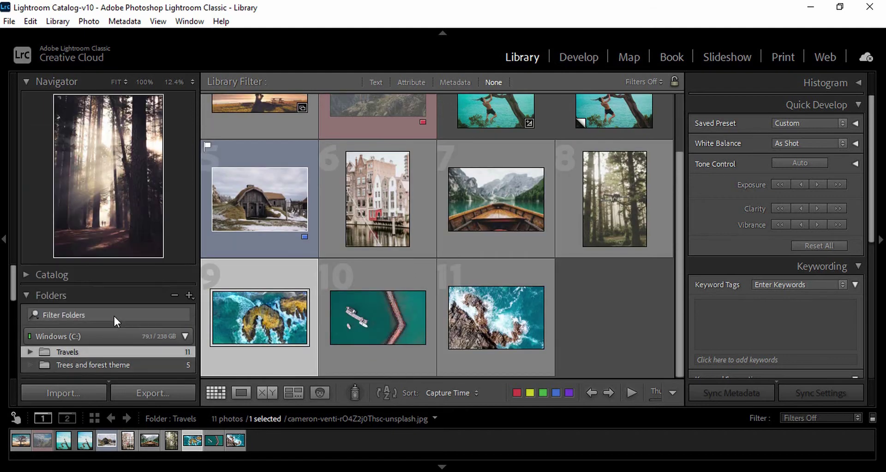
{"action": "left_click", "coordinate": [25, 276]}
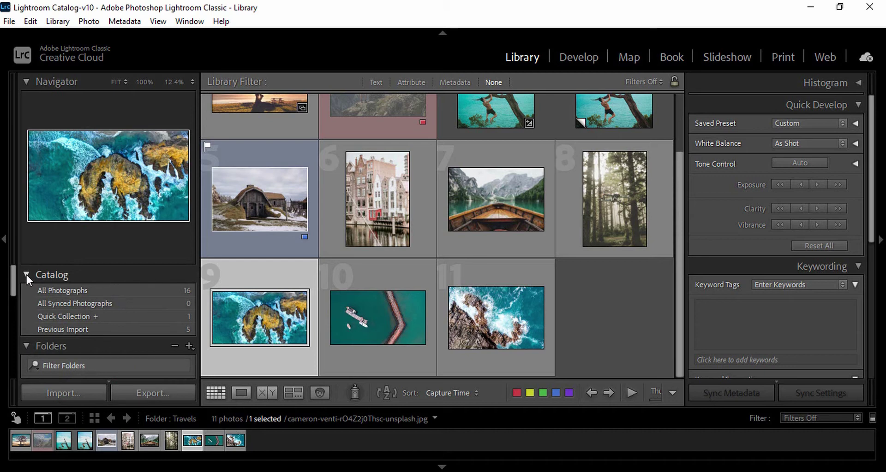
{"action": "left_click", "coordinate": [26, 275]}
{"action": "scroll", "coordinate": [76, 341], "scroll_direction": "down", "scroll_amount": 3}
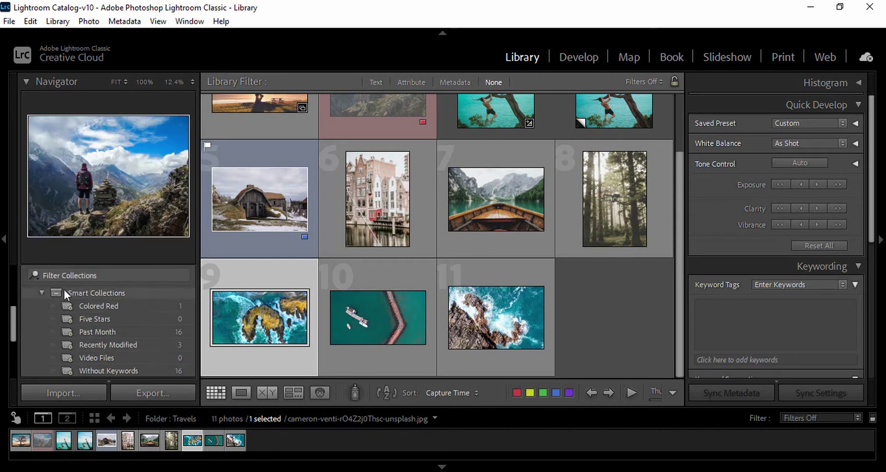
{"action": "scroll", "coordinate": [64, 288], "scroll_direction": "up", "scroll_amount": 2}
{"action": "left_click", "coordinate": [28, 307]}
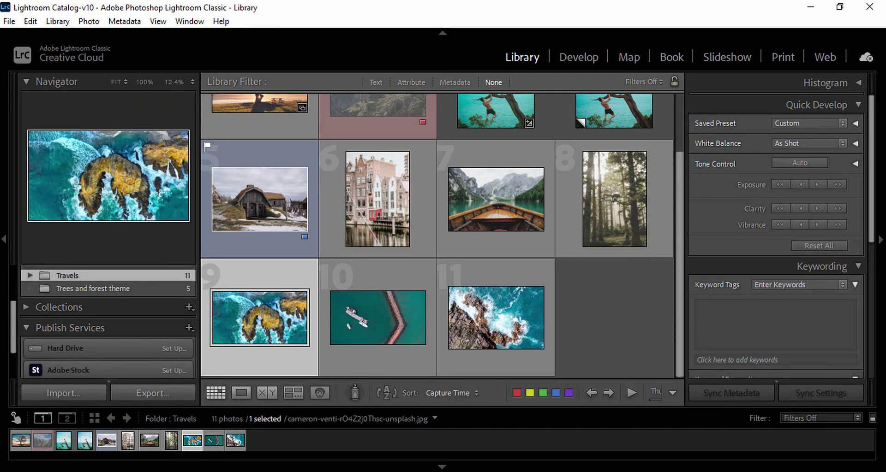
{"action": "scroll", "coordinate": [135, 355], "scroll_direction": "up", "scroll_amount": 3}
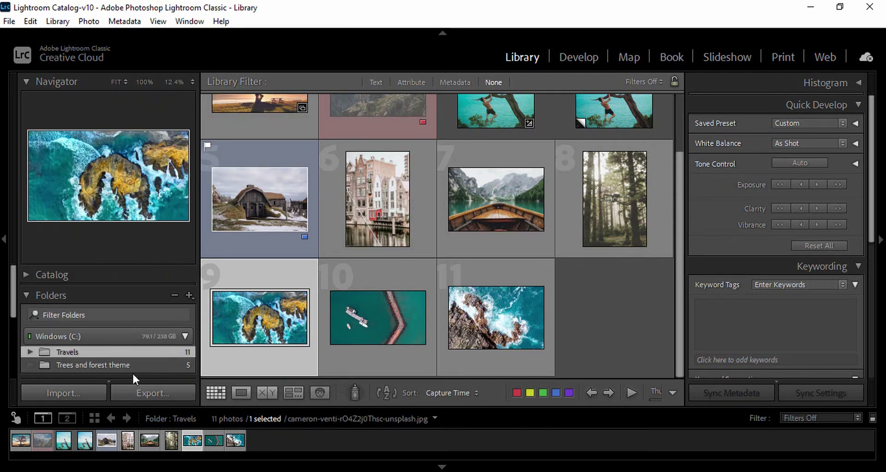
{"action": "scroll", "coordinate": [116, 334], "scroll_direction": "down", "scroll_amount": 1}
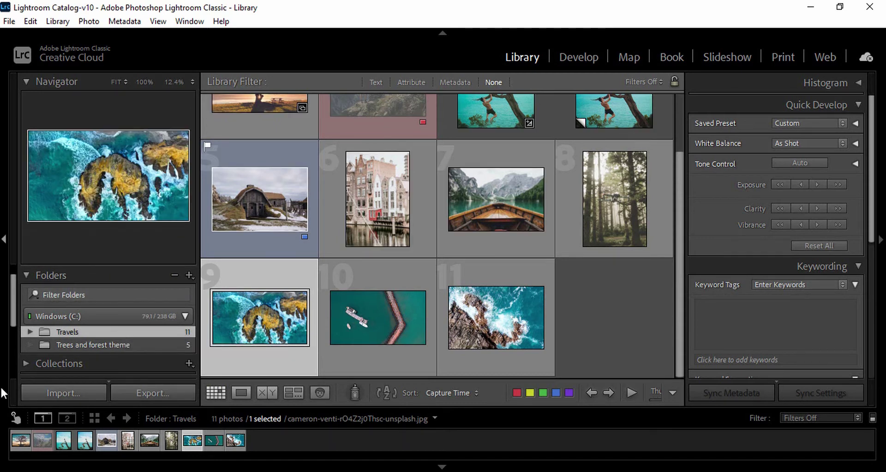
Step: Create a collection named "Drone" that includes the selected aerial photo of the yellow rocks
{"action": "left_click", "coordinate": [106, 364]}
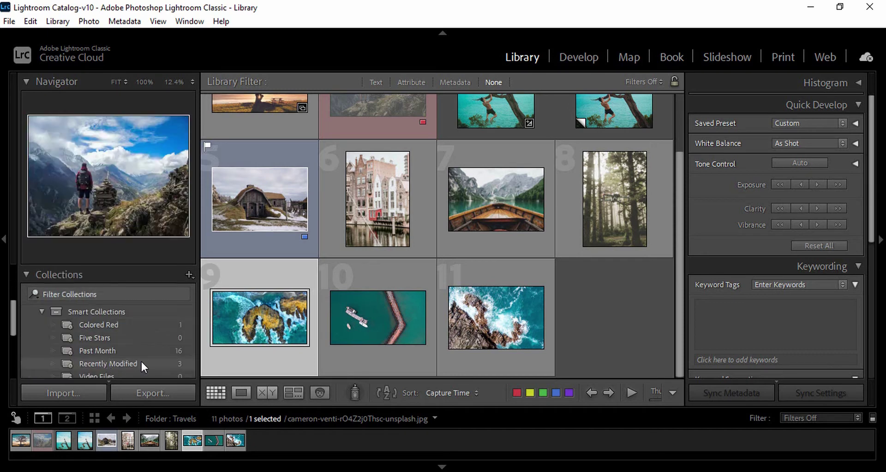
{"action": "scroll", "coordinate": [140, 361], "scroll_direction": "up", "scroll_amount": 2}
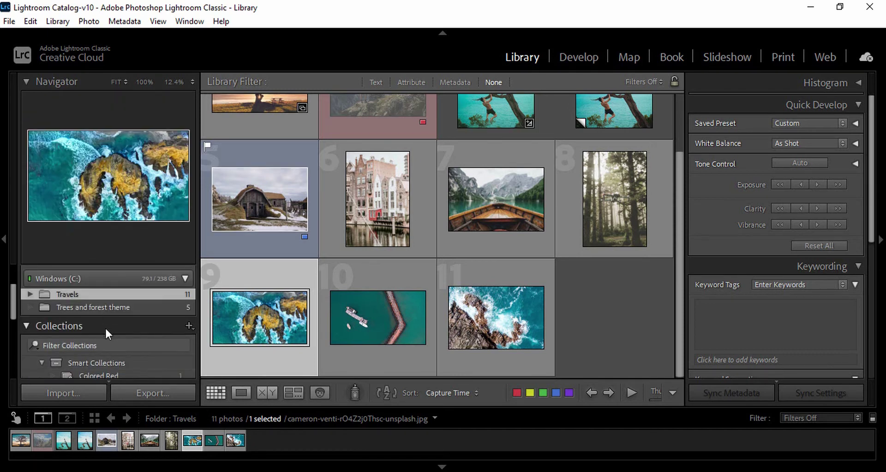
{"action": "left_click", "coordinate": [189, 326]}
{"action": "left_click", "coordinate": [255, 342]}
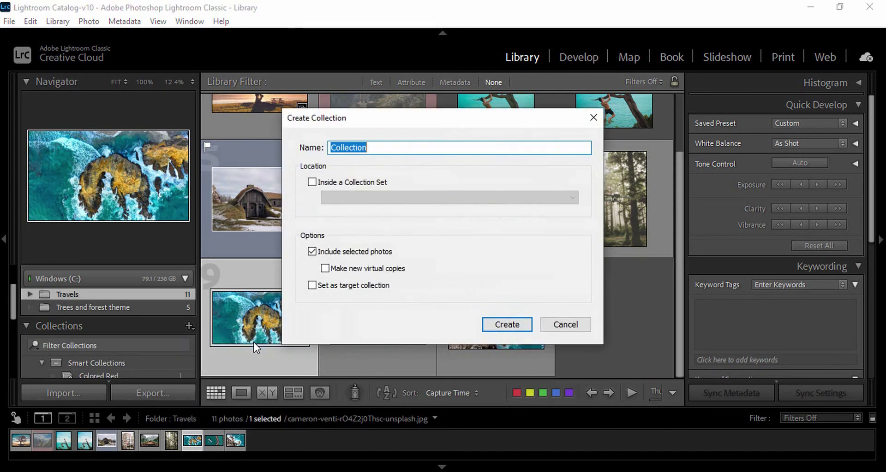
{"action": "double_click", "coordinate": [425, 147]}
{"action": "type", "text": "Drone"}
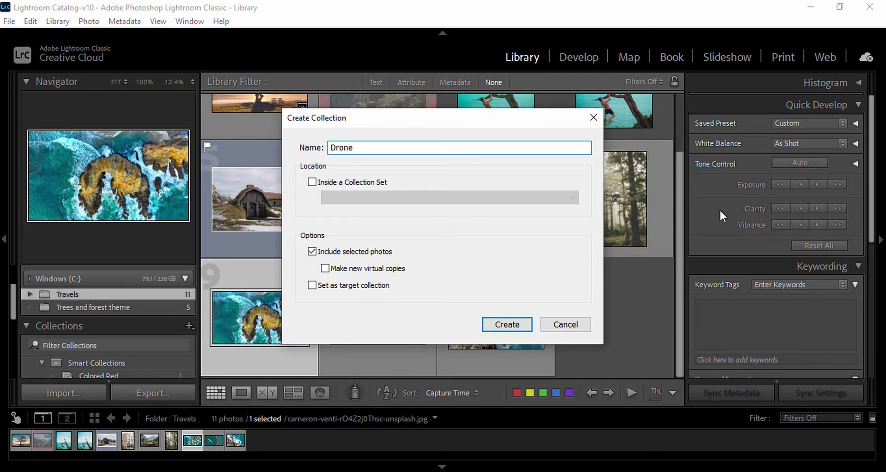
{"action": "key", "text": "Return"}
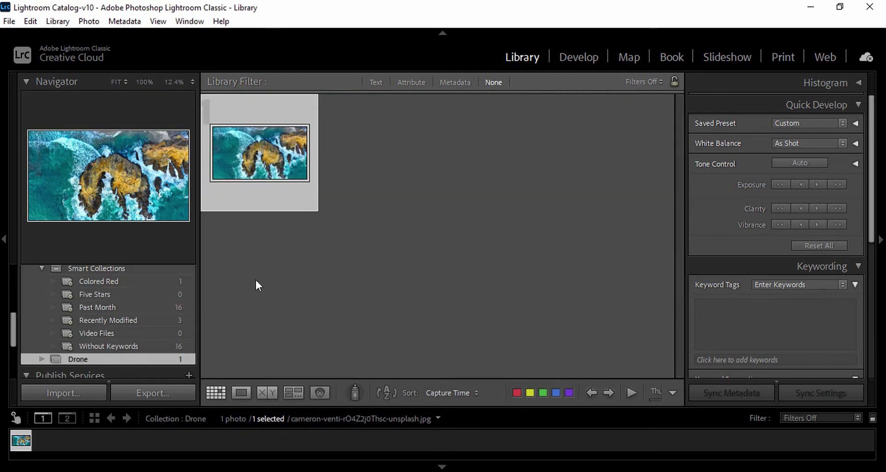
Step: Try to add the three aerial sea photos from the Travels folder to the Drone collection
{"action": "scroll", "coordinate": [157, 343], "scroll_direction": "up", "scroll_amount": 5}
{"action": "scroll", "coordinate": [157, 343], "scroll_direction": "down", "scroll_amount": 4}
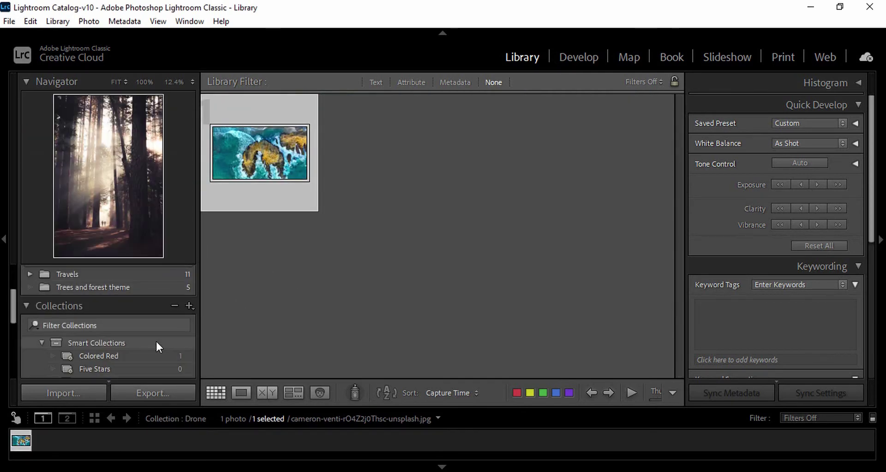
{"action": "scroll", "coordinate": [119, 347], "scroll_direction": "up", "scroll_amount": 3}
{"action": "left_click", "coordinate": [84, 301]}
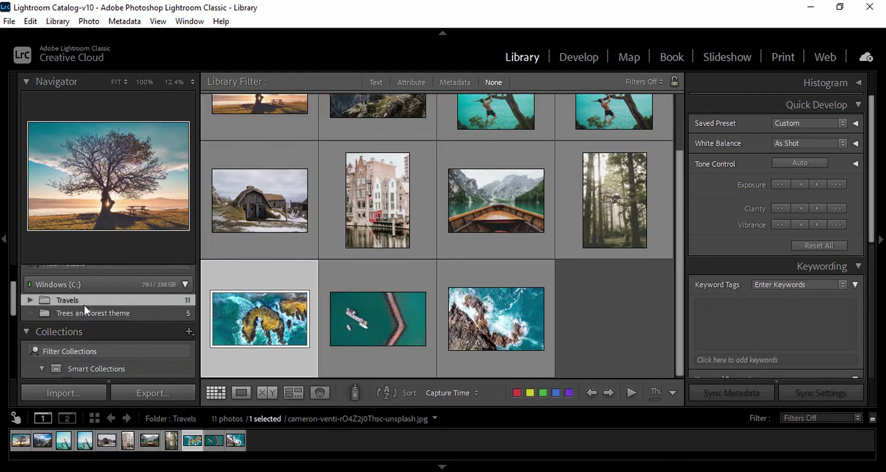
{"action": "left_click", "coordinate": [549, 309], "text": "shift"}
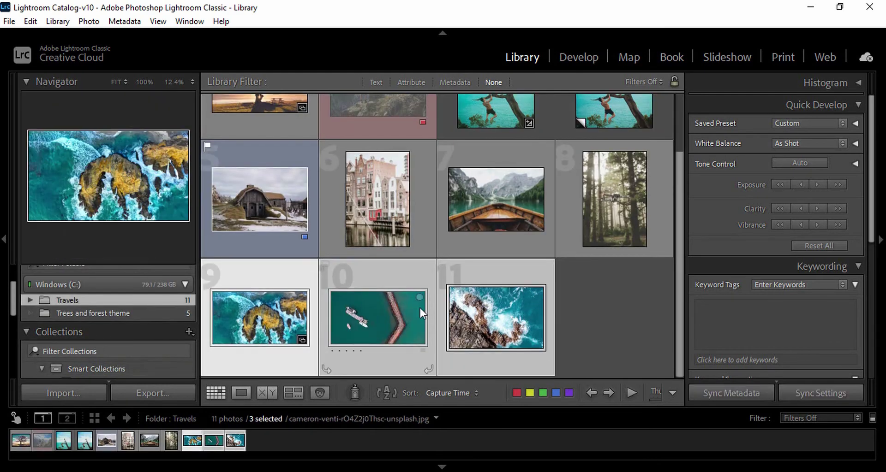
{"action": "scroll", "coordinate": [111, 360], "scroll_direction": "down", "scroll_amount": 5}
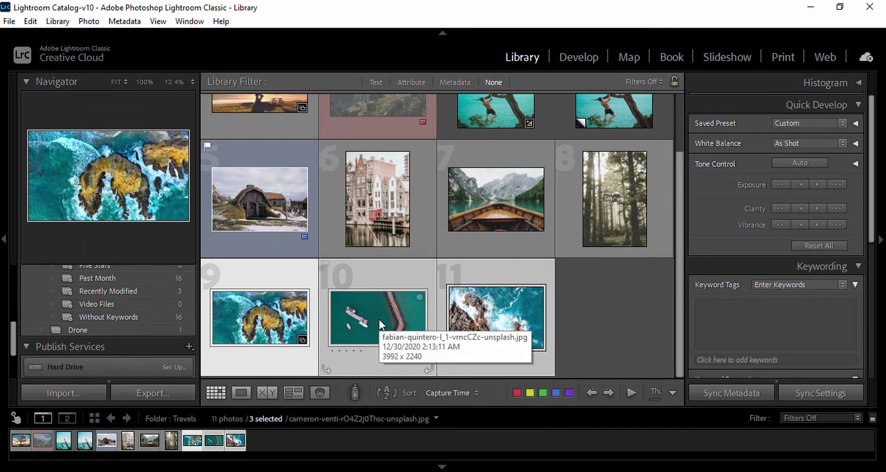
{"action": "left_click", "coordinate": [125, 332]}
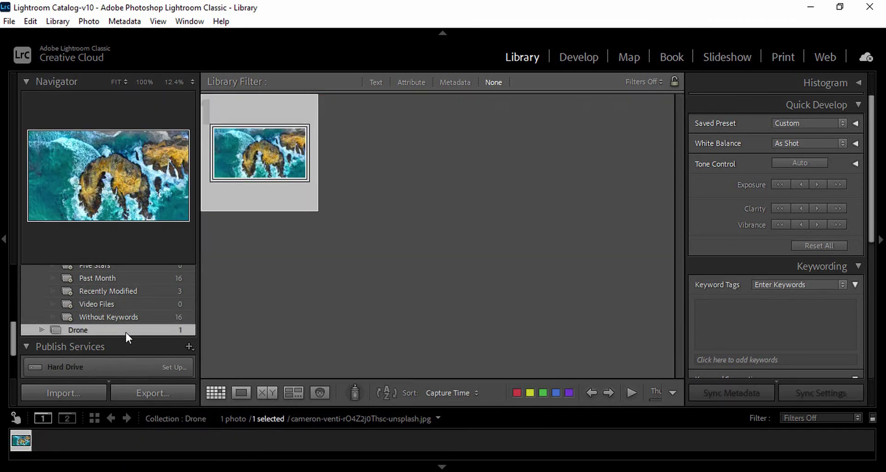
{"action": "scroll", "coordinate": [96, 327], "scroll_direction": "up", "scroll_amount": 5}
{"action": "scroll", "coordinate": [106, 325], "scroll_direction": "down", "scroll_amount": 5}
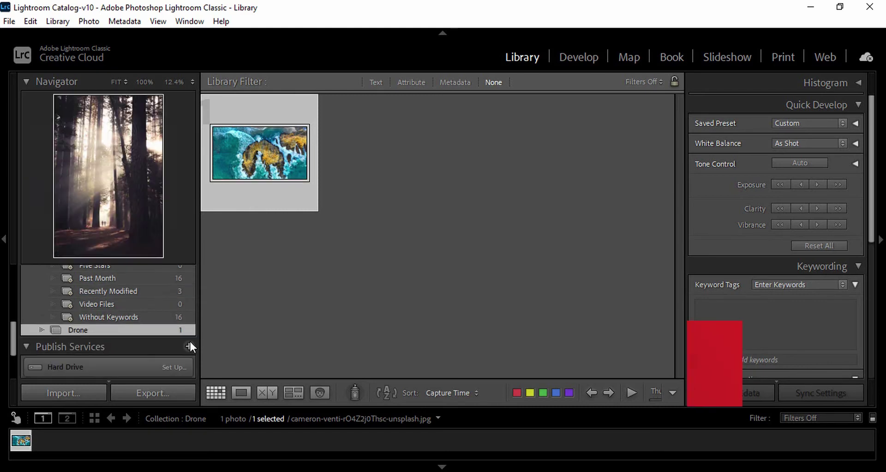
Step: Add the three aerial sea photos from the Travels folder to the Drone collection and display the collection
{"action": "scroll", "coordinate": [187, 304], "scroll_direction": "up", "scroll_amount": 2}
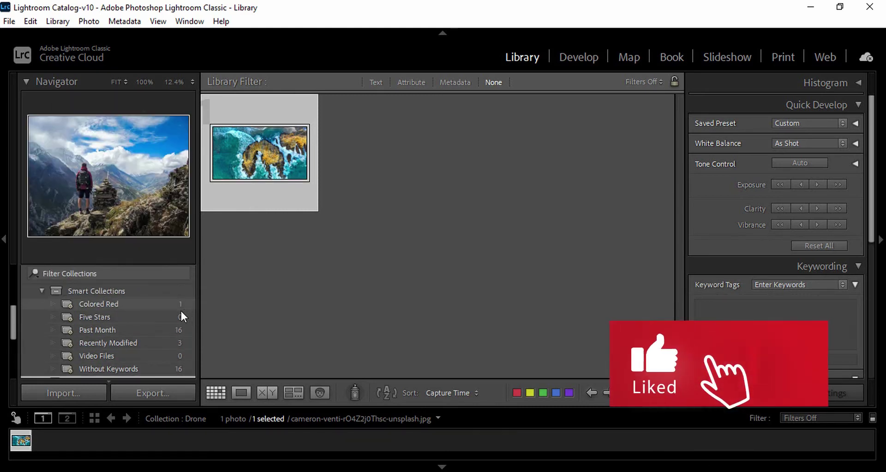
{"action": "scroll", "coordinate": [120, 313], "scroll_direction": "up", "scroll_amount": 3}
{"action": "left_click", "coordinate": [110, 300]}
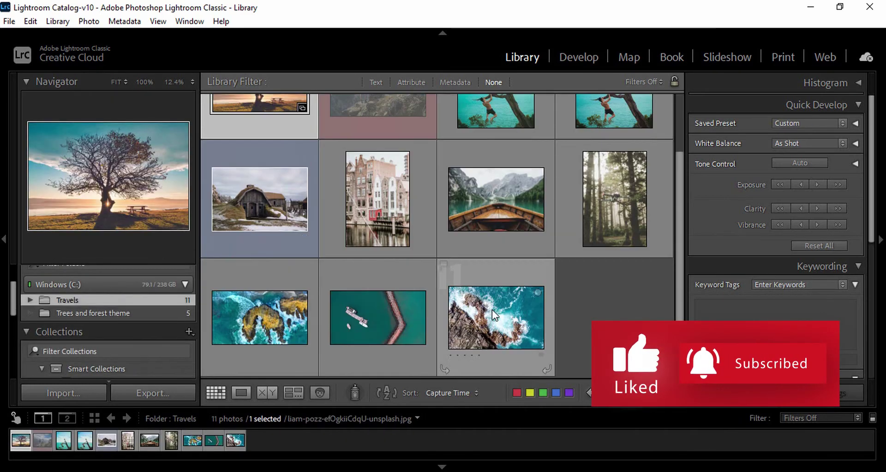
{"action": "left_click", "coordinate": [276, 318]}
{"action": "left_click", "coordinate": [473, 324], "text": "shift"}
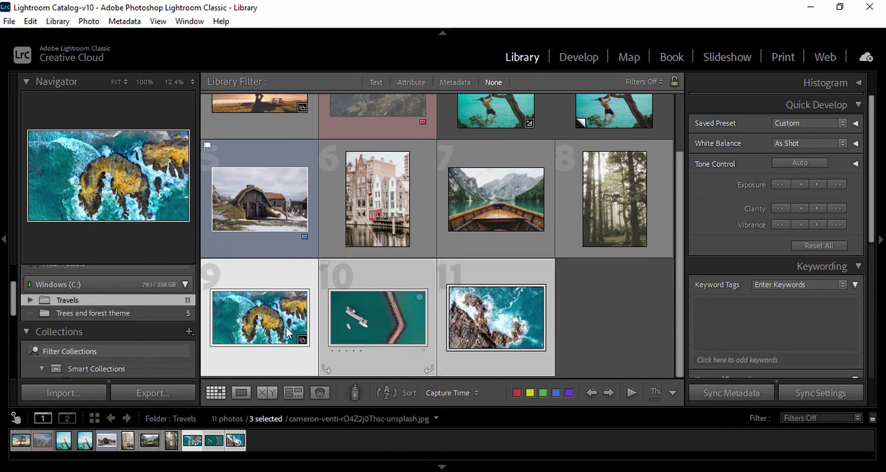
{"action": "scroll", "coordinate": [134, 326], "scroll_direction": "down", "scroll_amount": 5}
{"action": "scroll", "coordinate": [134, 326], "scroll_direction": "up", "scroll_amount": 2}
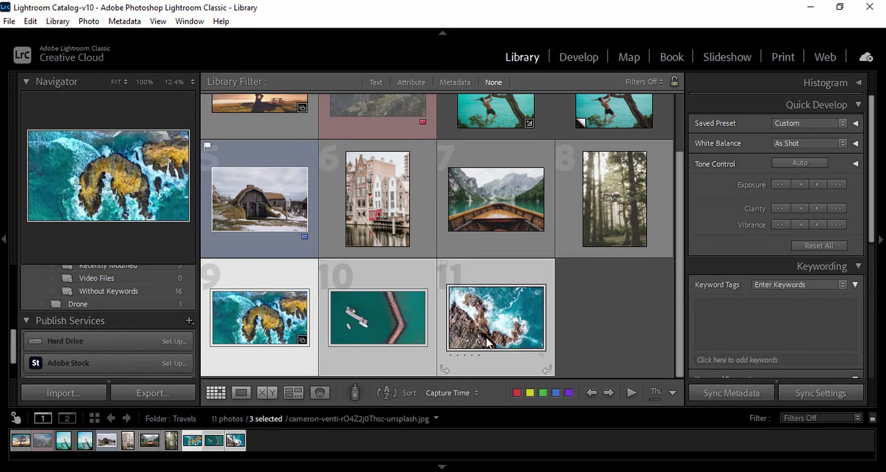
{"action": "left_click_drag", "start_coordinate": [2, 300], "coordinate": [81, 304]}
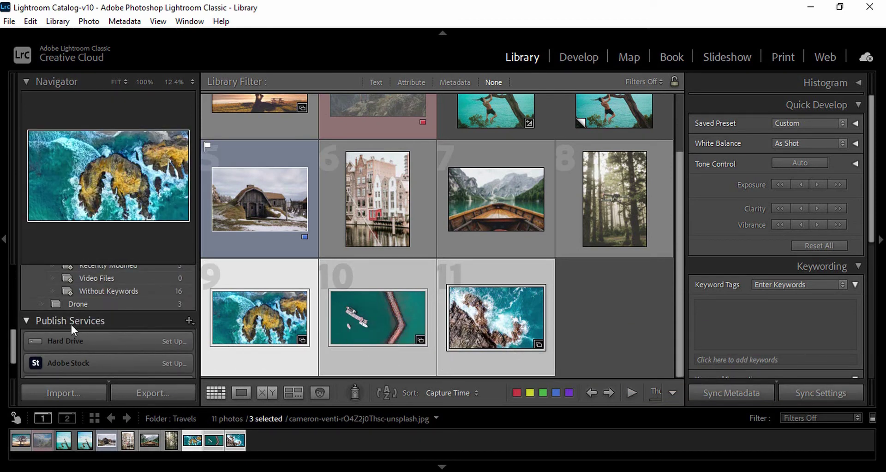
{"action": "left_click", "coordinate": [87, 306]}
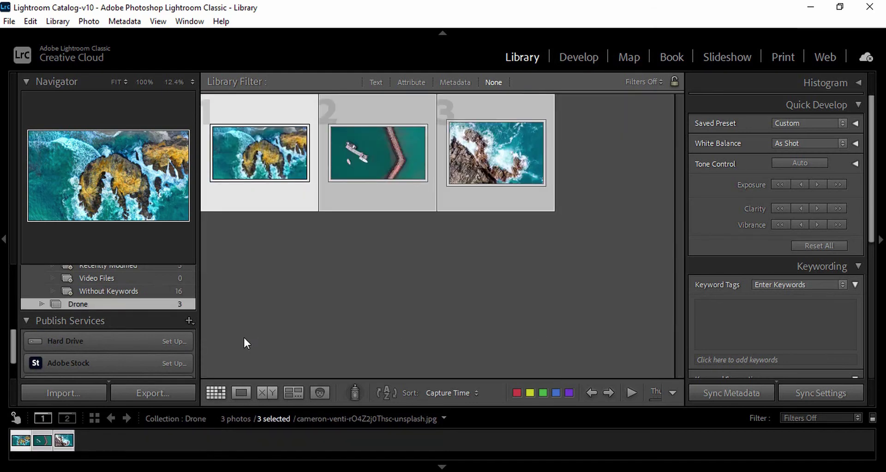
Step: View the Recently Modified smart collection and open the options for creating a new collection
{"action": "scroll", "coordinate": [144, 318], "scroll_direction": "up", "scroll_amount": 1}
{"action": "left_click", "coordinate": [125, 319]}
{"action": "scroll", "coordinate": [161, 318], "scroll_direction": "up", "scroll_amount": 6}
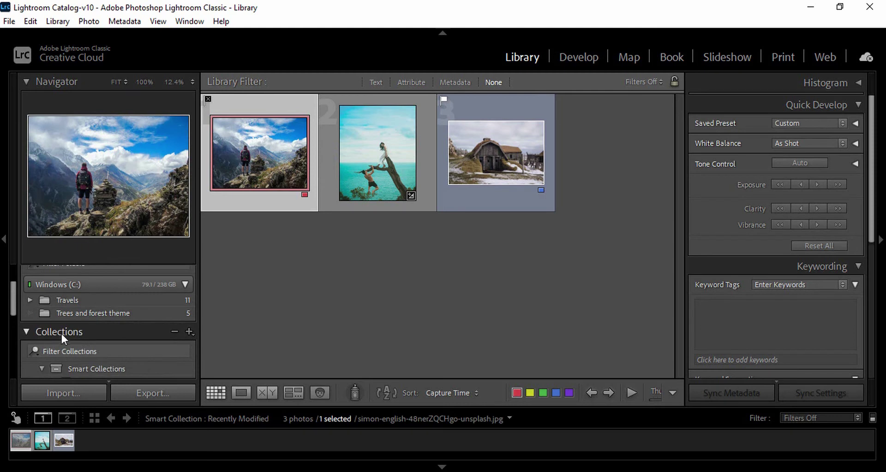
{"action": "left_click", "coordinate": [189, 333]}
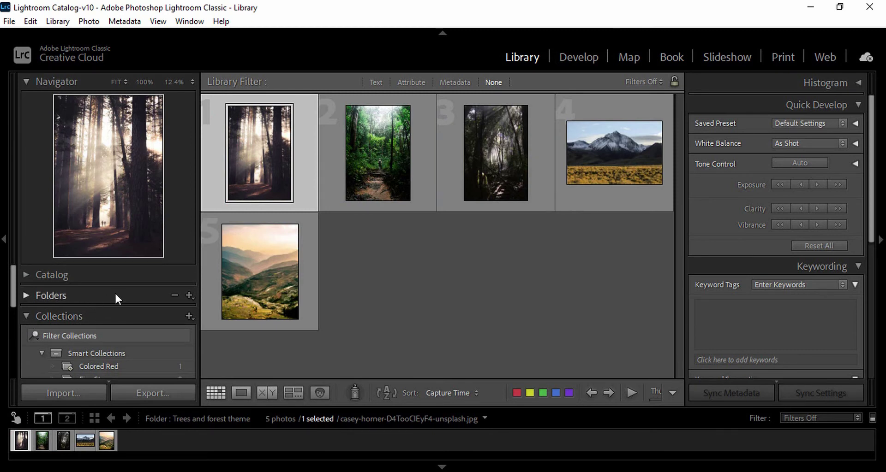
Step: Remove all three photos from the Drone collection and delete the empty collection
{"action": "scroll", "coordinate": [104, 305], "scroll_direction": "down", "scroll_amount": 5}
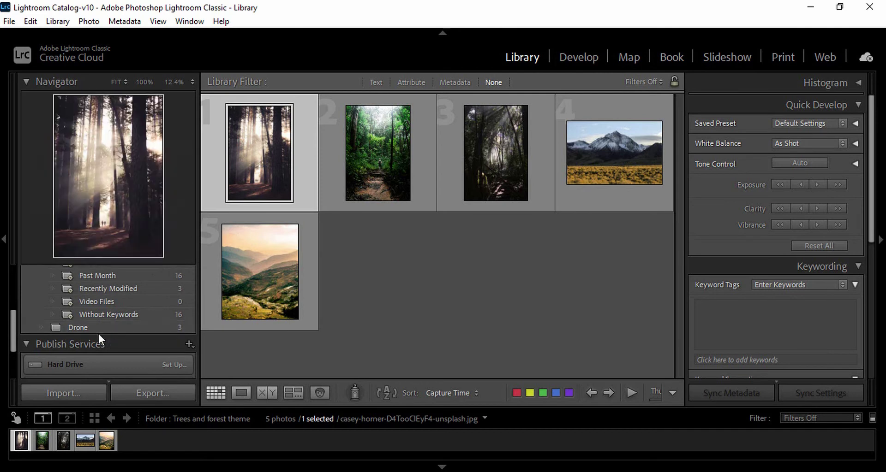
{"action": "left_click", "coordinate": [100, 329]}
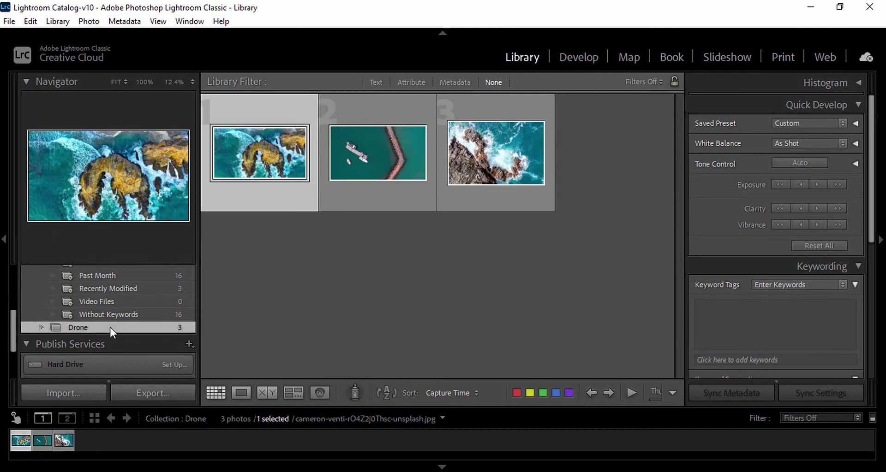
{"action": "key", "text": "Delete"}
{"action": "key", "text": "Delete"}
{"action": "key", "text": "Delete"}
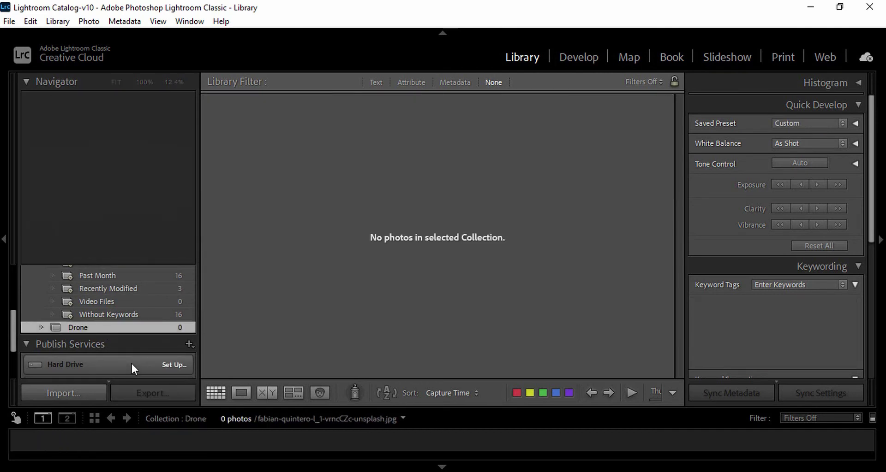
{"action": "right_click", "coordinate": [127, 326]}
{"action": "left_click", "coordinate": [155, 293]}
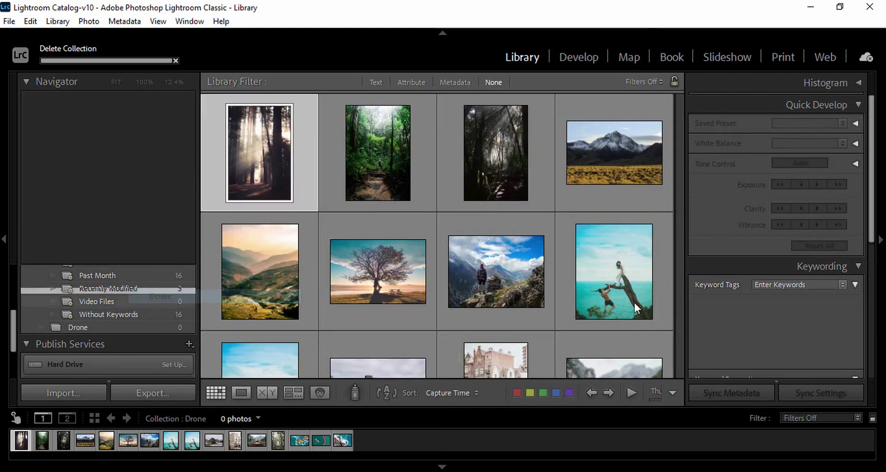
Step: Display the Trees and forest theme folder, and switch to File Explorer with the Lightroom-course folder open from the desktop
{"action": "scroll", "coordinate": [112, 302], "scroll_direction": "up", "scroll_amount": 5}
{"action": "left_click", "coordinate": [92, 313]}
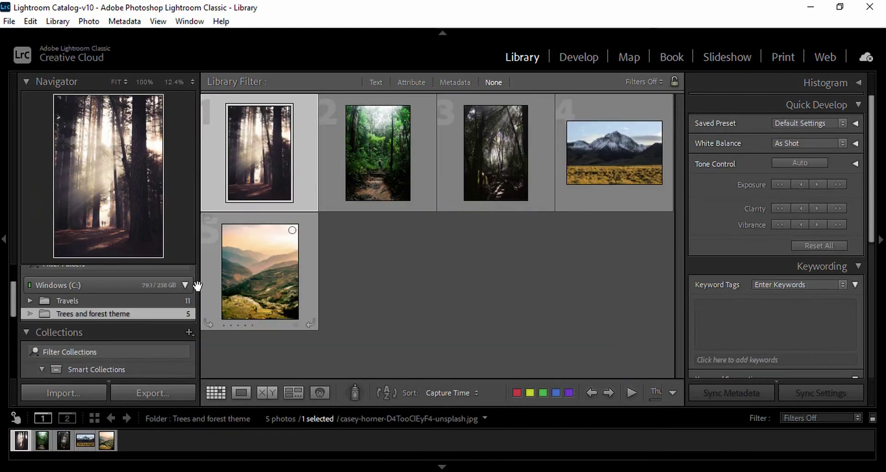
{"action": "left_click", "coordinate": [813, 9]}
{"action": "left_click", "coordinate": [813, 7]}
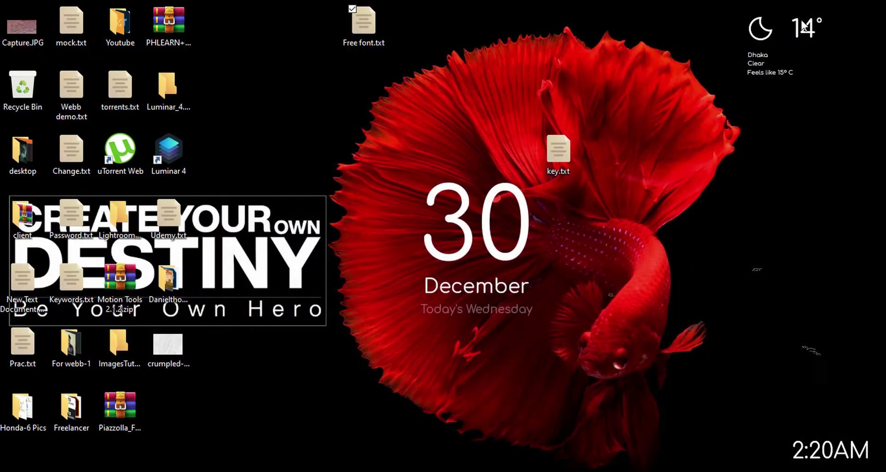
{"action": "right_click", "coordinate": [381, 134]}
{"action": "key", "text": "Escape"}
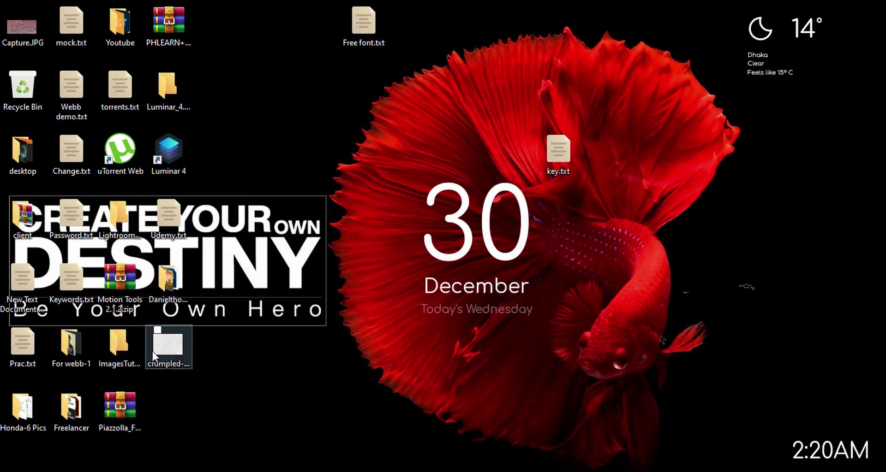
{"action": "double_click", "coordinate": [126, 220]}
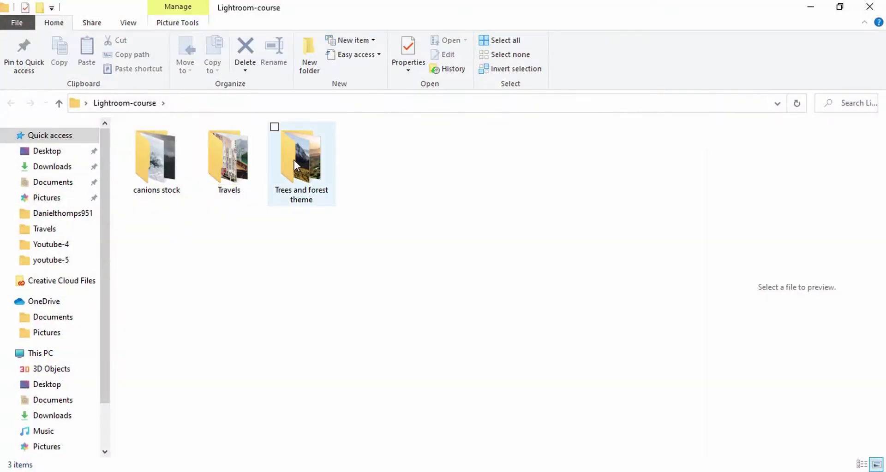
Step: Inspect the Travels folder on disk, including the contents of its drone and Drone views subfolders and its loose photos
{"action": "double_click", "coordinate": [220, 159]}
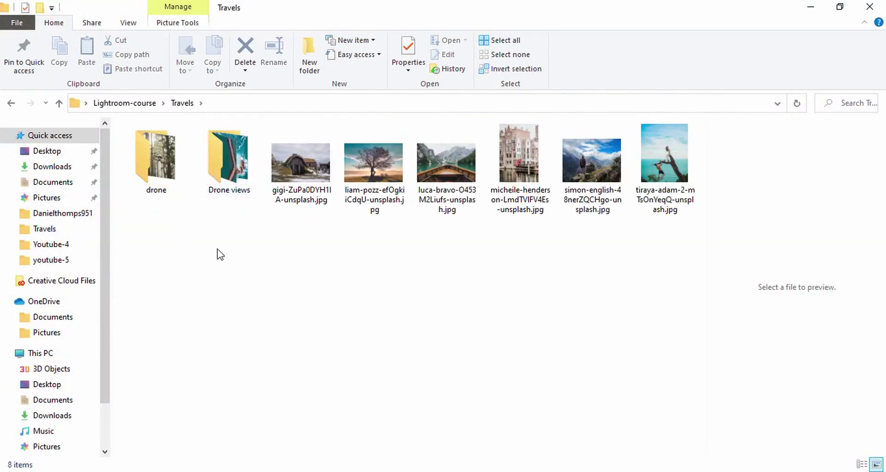
{"action": "double_click", "coordinate": [149, 165]}
{"action": "left_click", "coordinate": [12, 103]}
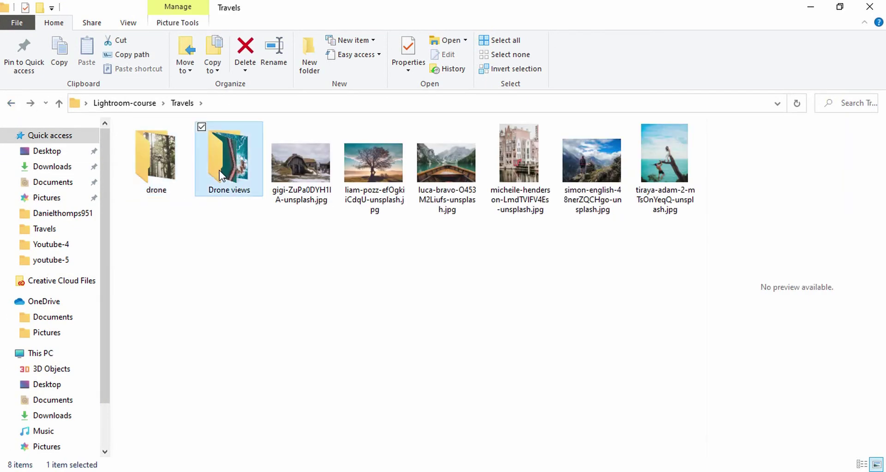
{"action": "double_click", "coordinate": [219, 171]}
{"action": "left_click", "coordinate": [5, 104]}
{"action": "left_click", "coordinate": [350, 203]}
{"action": "left_click_drag", "start_coordinate": [249, 244], "coordinate": [694, 177]}
{"action": "left_click", "coordinate": [411, 304]}
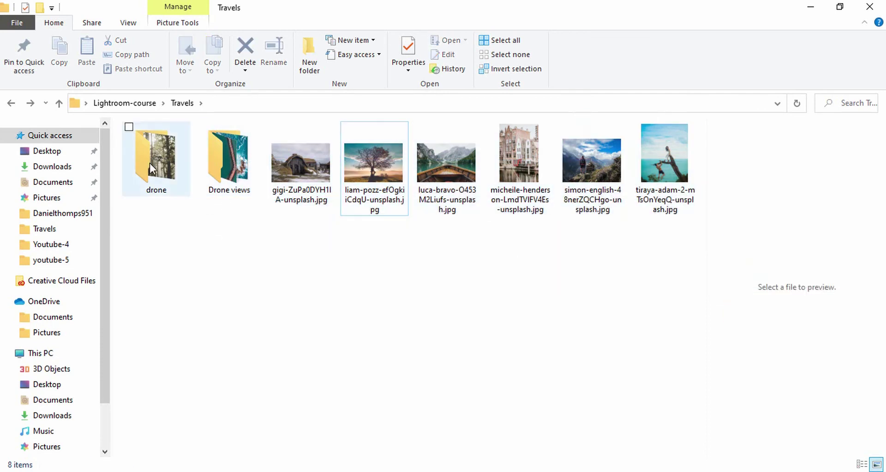
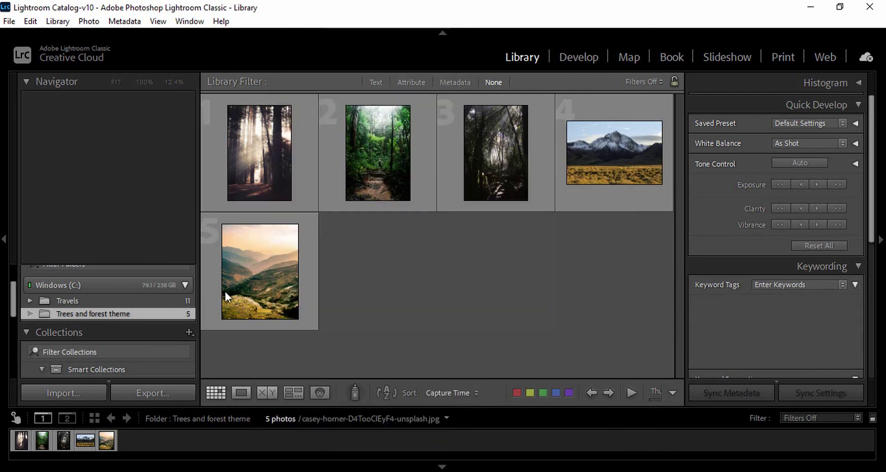
Step: Return to Lightroom Classic and open the first sunlit forest photo for editing in Adobe Photoshop 2021, rendered using Lightroom
{"action": "scroll", "coordinate": [198, 292], "scroll_direction": "up", "scroll_amount": 2}
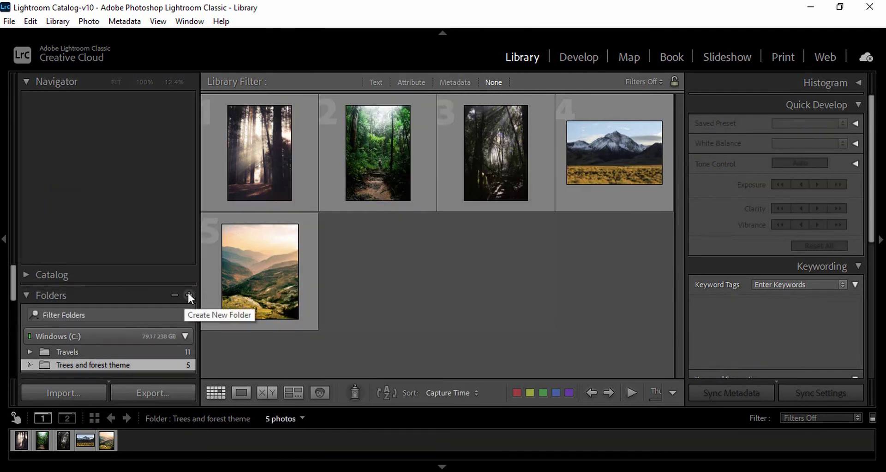
{"action": "left_click", "coordinate": [256, 159]}
{"action": "right_click", "coordinate": [256, 159]}
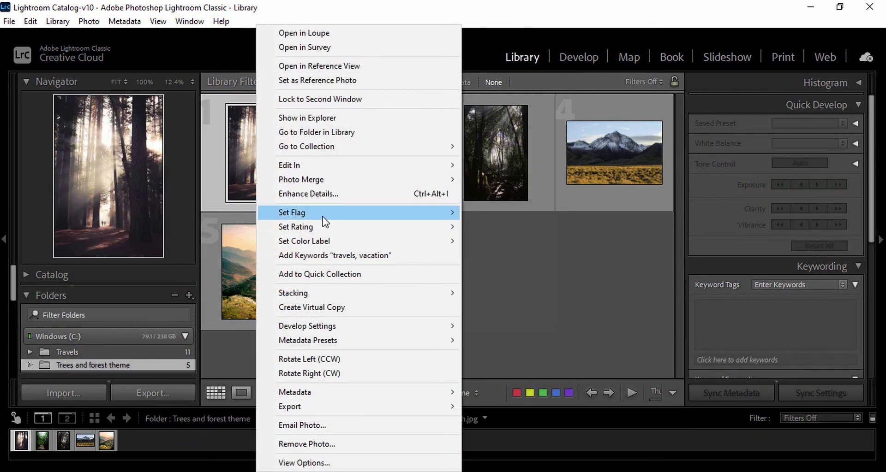
{"action": "mouse_move", "coordinate": [331, 169]}
{"action": "left_click", "coordinate": [530, 165]}
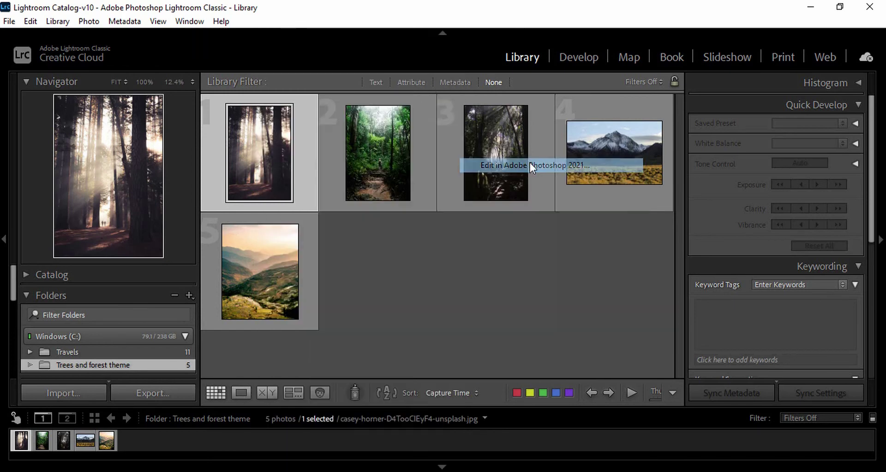
{"action": "left_click", "coordinate": [464, 310]}
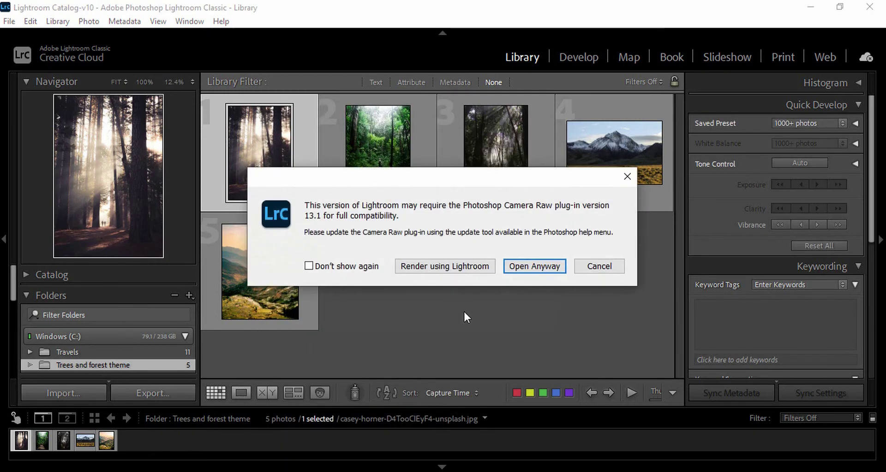
{"action": "left_click", "coordinate": [446, 264]}
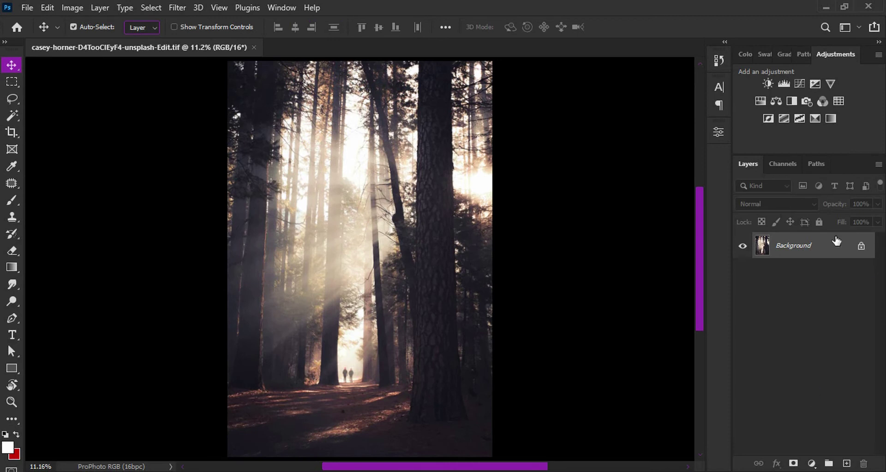
Step: Add a Curves adjustment layer to the forest photo and strengthen the Red channel by pulling in its white point
{"action": "left_click", "coordinate": [811, 463]}
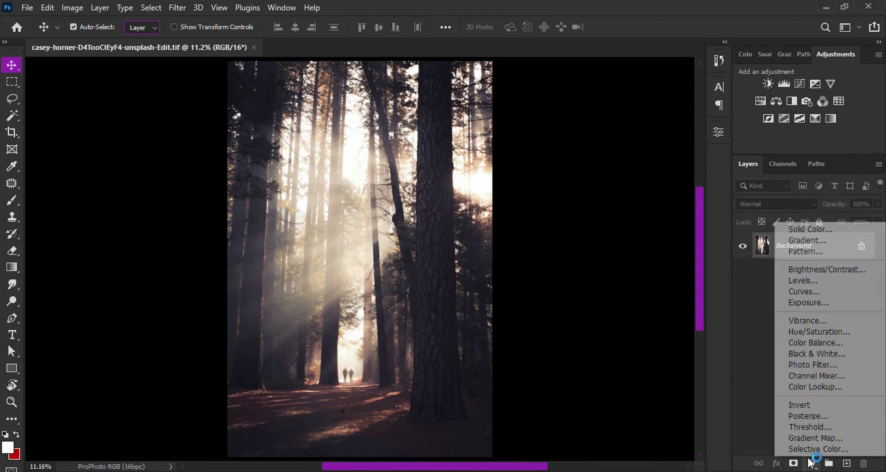
{"action": "left_click", "coordinate": [841, 292]}
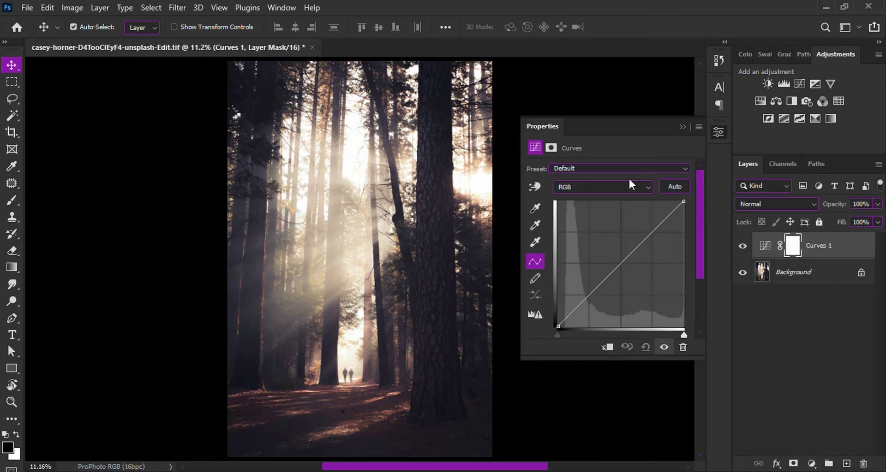
{"action": "left_click", "coordinate": [610, 191]}
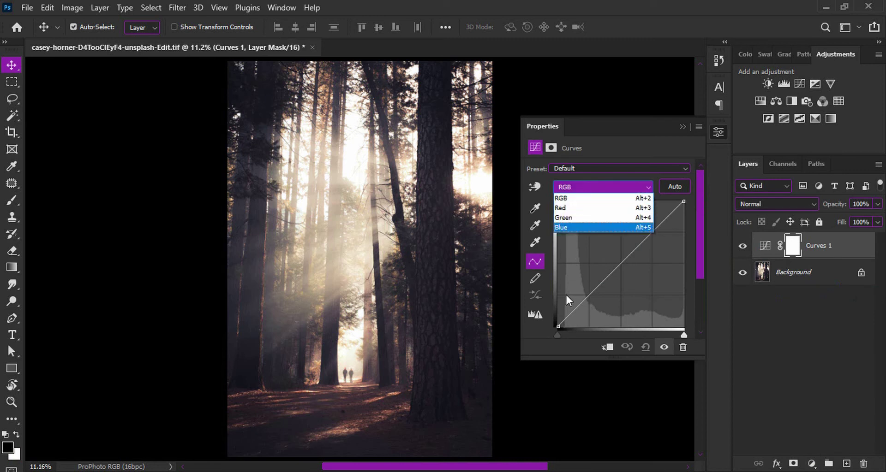
{"action": "left_click", "coordinate": [561, 207]}
{"action": "left_click_drag", "start_coordinate": [558, 326], "coordinate": [557, 309]}
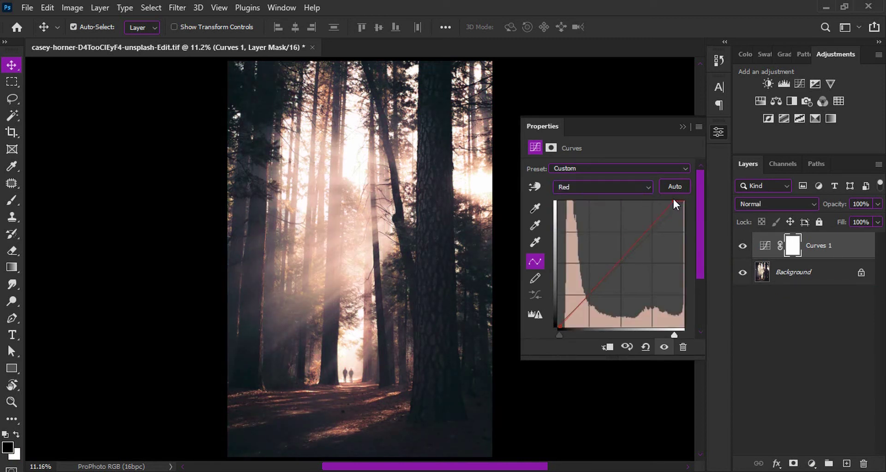
Step: Shape the RGB curve with slightly raised highlights and lowered shadows, and save the edited photo back to the Lightroom library
{"action": "key", "text": "alt+2"}
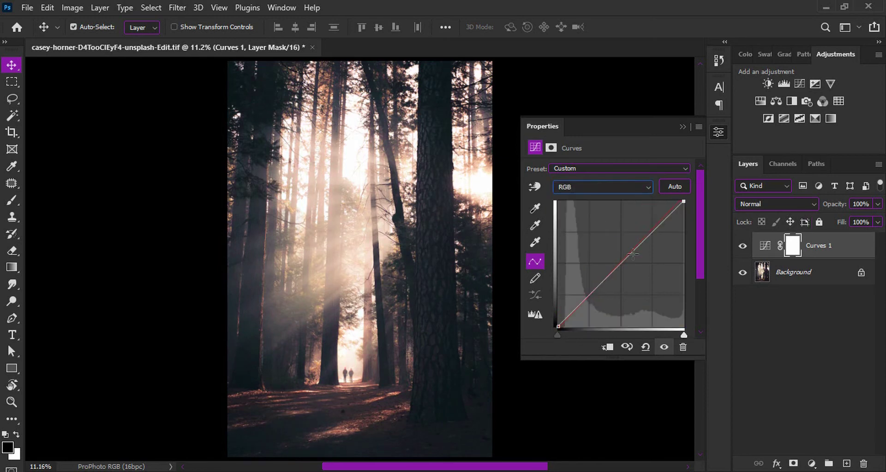
{"action": "left_click_drag", "start_coordinate": [666, 219], "coordinate": [666, 216]}
{"action": "left_click_drag", "start_coordinate": [579, 305], "coordinate": [579, 308]}
{"action": "left_click", "coordinate": [250, 297]}
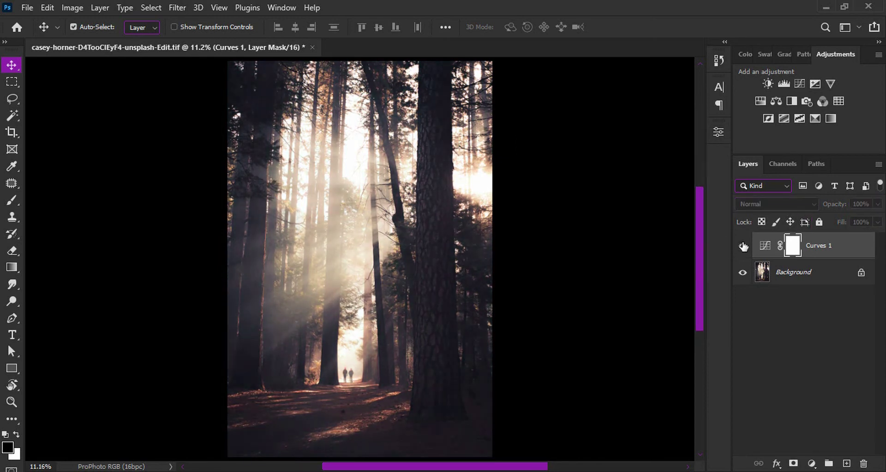
{"action": "key", "text": "ctrl+s"}
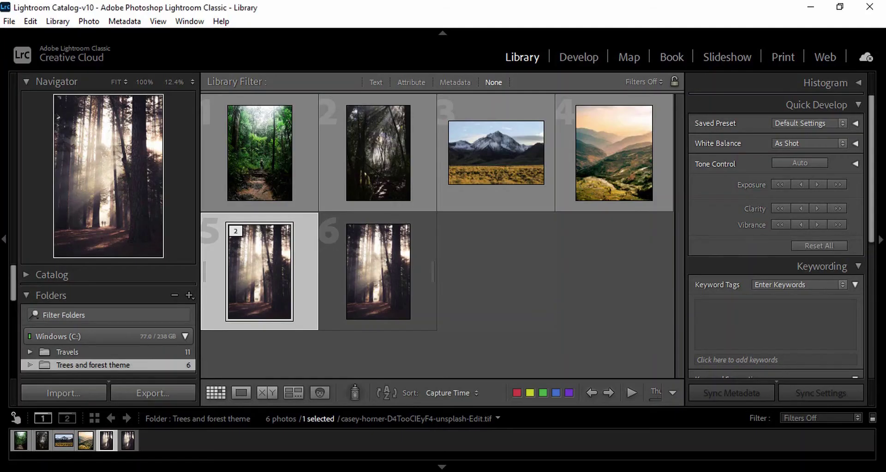
{"action": "mouse_move", "coordinate": [273, 278]}
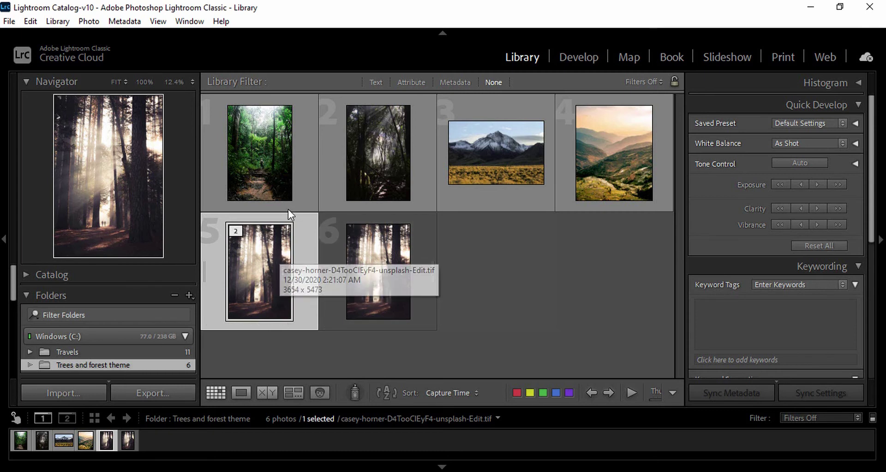
{"action": "scroll", "coordinate": [129, 337], "scroll_direction": "down", "scroll_amount": 5}
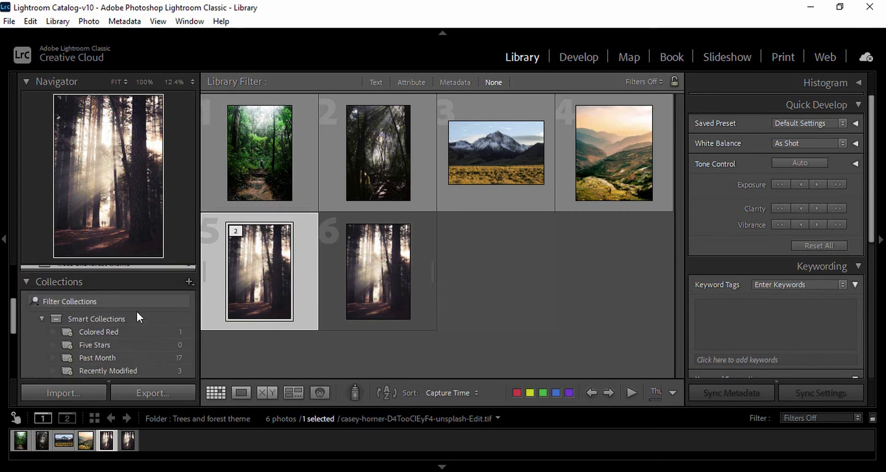
{"action": "scroll", "coordinate": [137, 310], "scroll_direction": "up", "scroll_amount": 3}
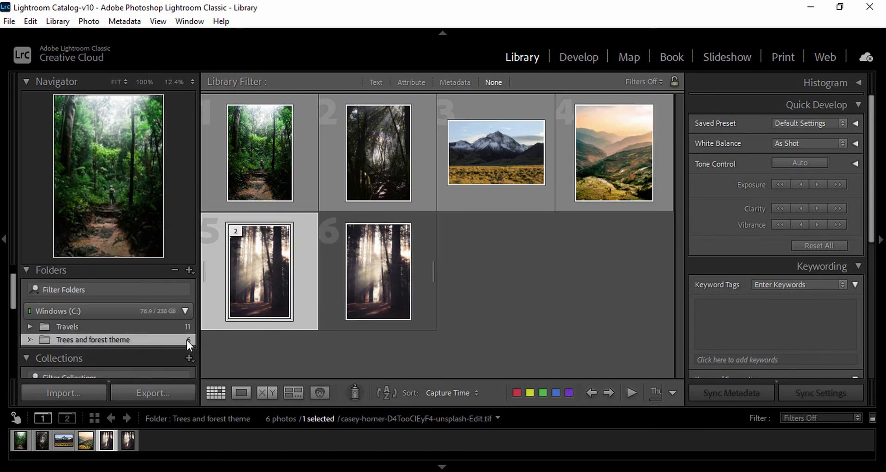
{"action": "left_click", "coordinate": [185, 270]}
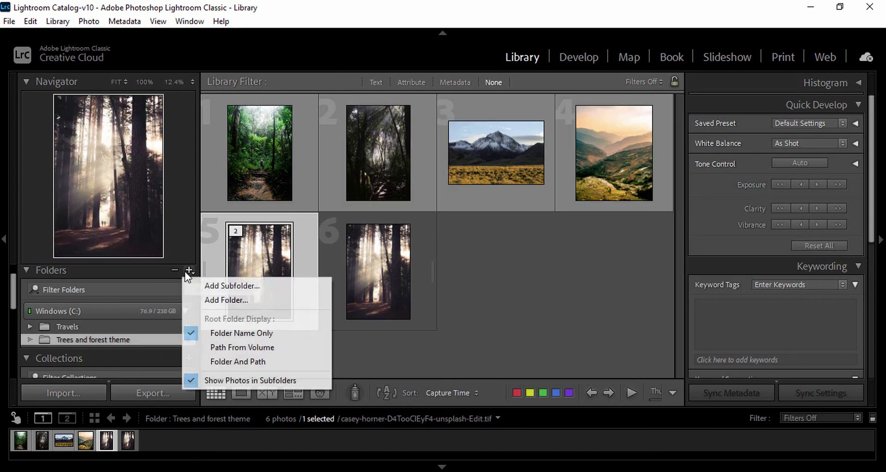
{"action": "left_click", "coordinate": [258, 289]}
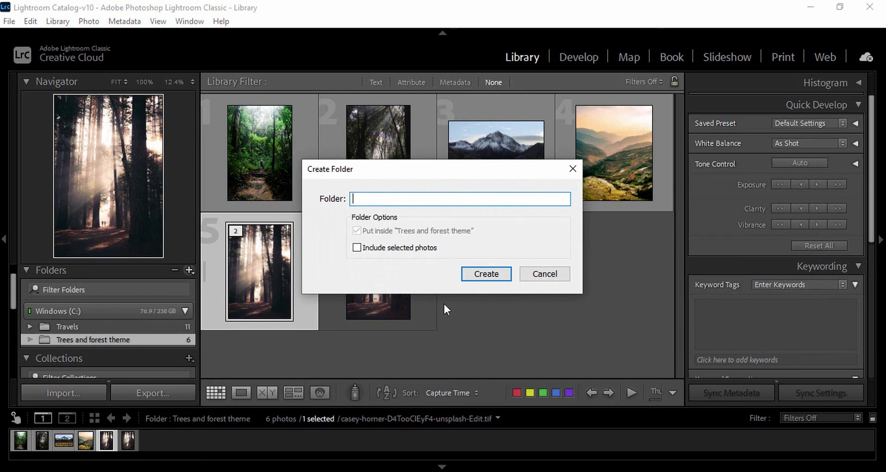
{"action": "left_click", "coordinate": [544, 276]}
{"action": "left_click", "coordinate": [71, 326]}
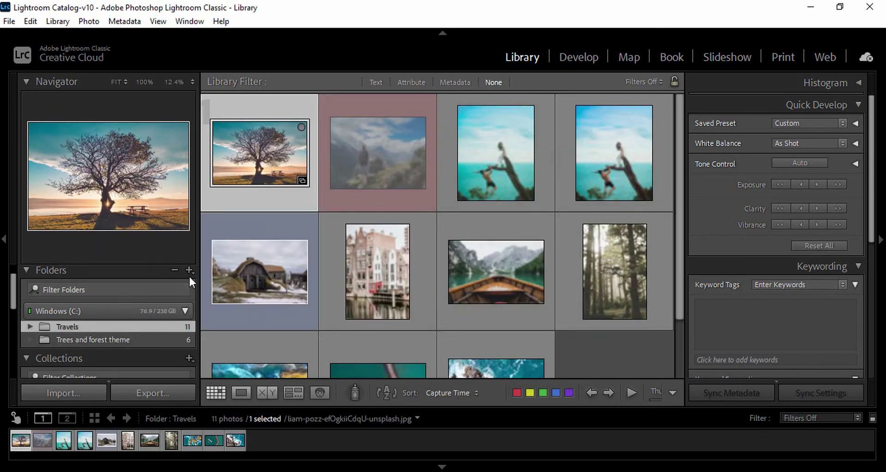
{"action": "left_click", "coordinate": [189, 271]}
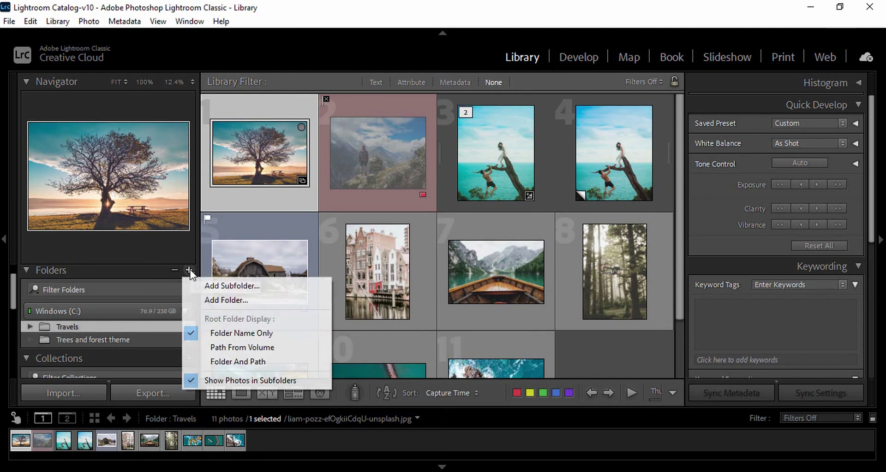
{"action": "left_click", "coordinate": [246, 287]}
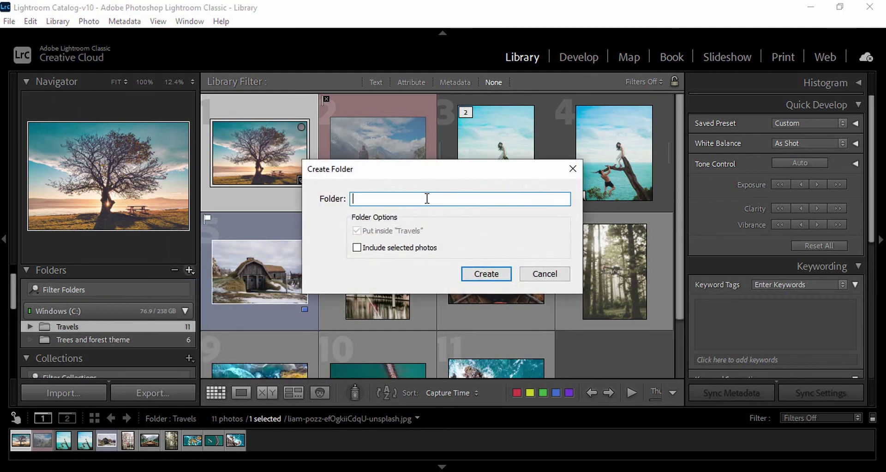
{"action": "key", "text": "Escape"}
Step: Create a subfolder named Psd inside Trees and forest theme that includes the selected edited forest photo
{"action": "left_click", "coordinate": [104, 340]}
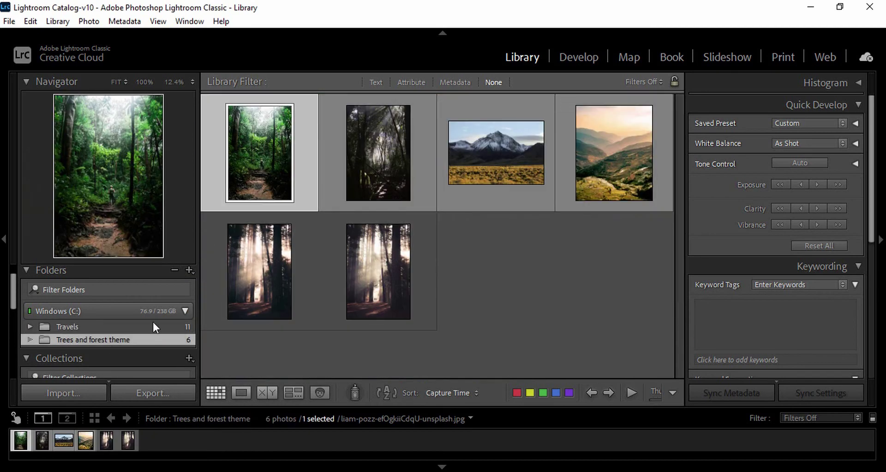
{"action": "left_click", "coordinate": [288, 215]}
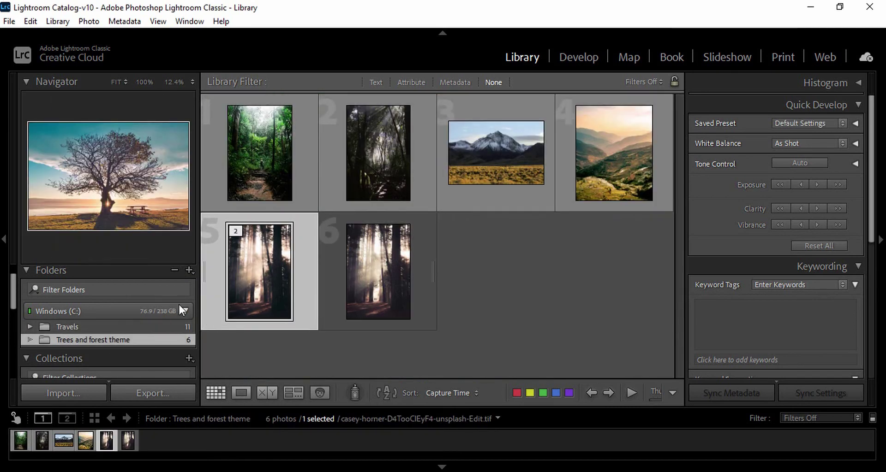
{"action": "left_click", "coordinate": [189, 270]}
{"action": "left_click", "coordinate": [231, 285]}
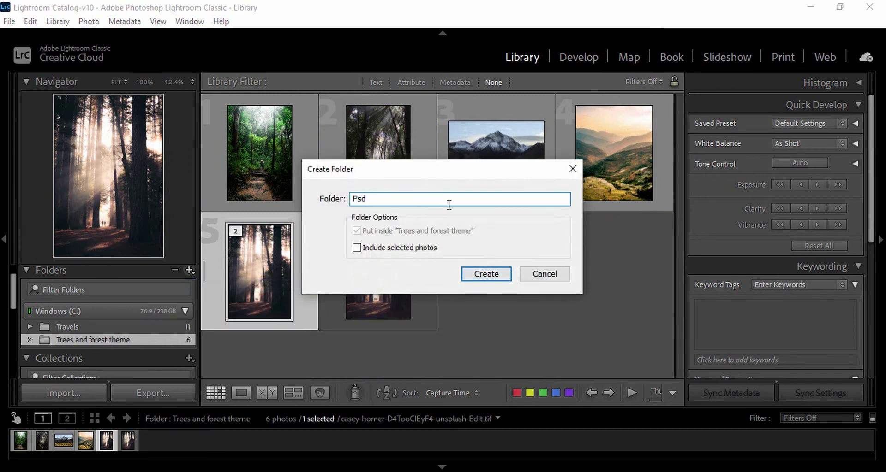
{"action": "left_click", "coordinate": [364, 248]}
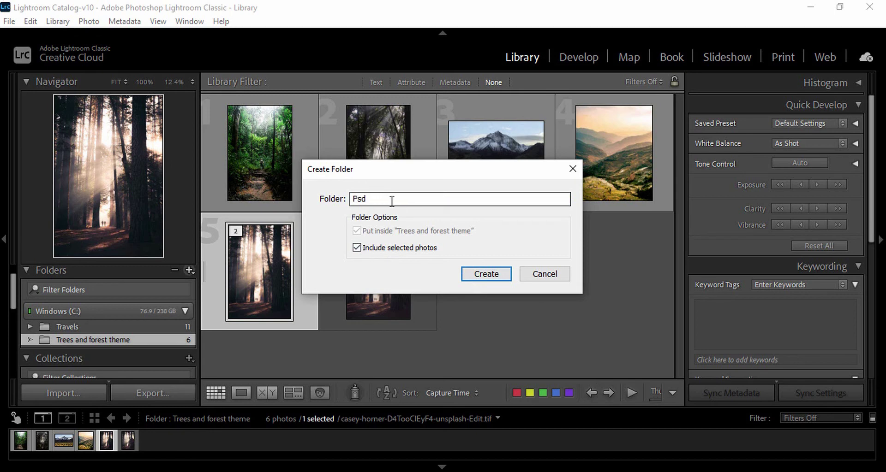
{"action": "left_click", "coordinate": [487, 273]}
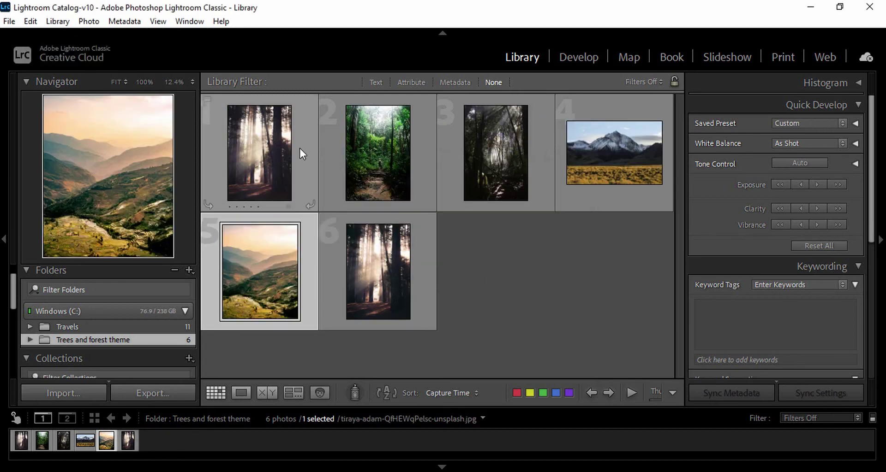
{"action": "left_click", "coordinate": [511, 259]}
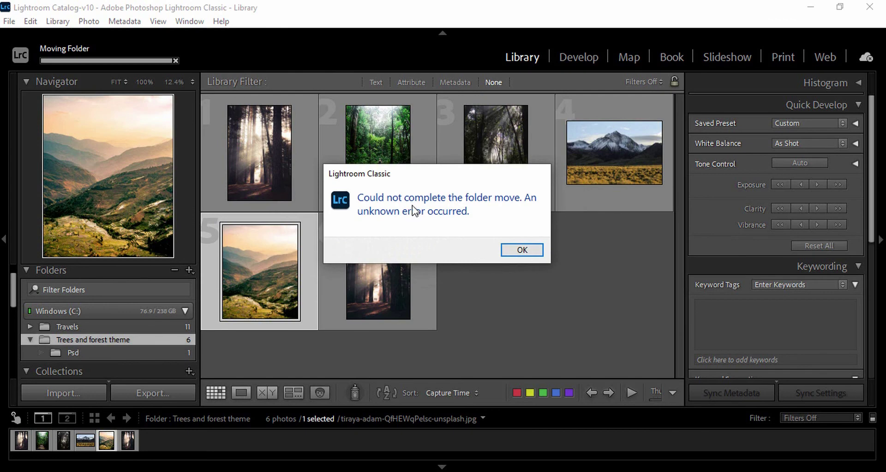
{"action": "left_click", "coordinate": [522, 250]}
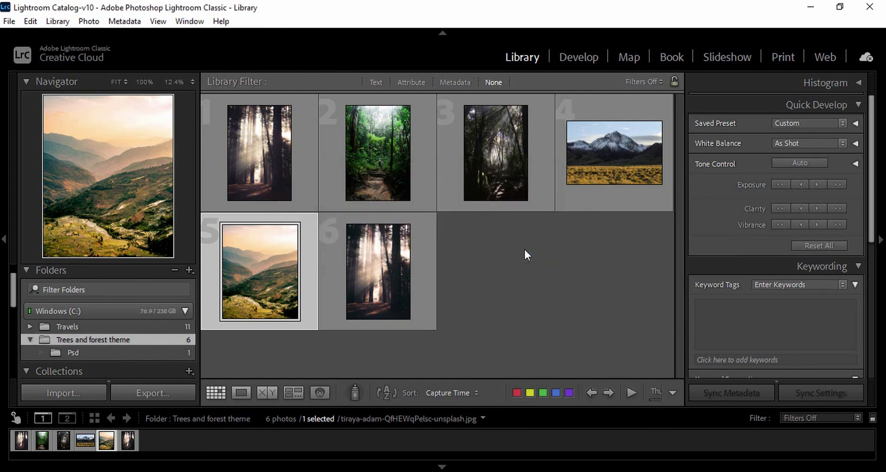
Step: Display the Psd folder in the library, and check its edited TIFF in File Explorer by viewing the image
{"action": "left_click", "coordinate": [63, 353]}
{"action": "mouse_move", "coordinate": [377, 469]}
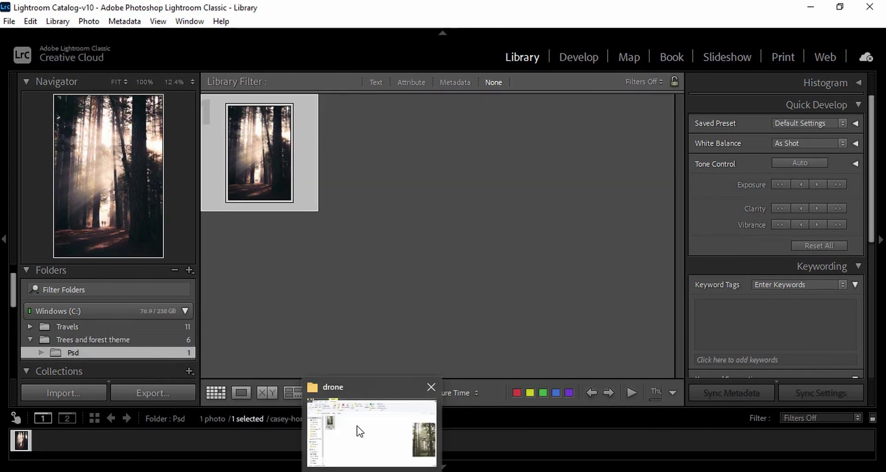
{"action": "left_click", "coordinate": [358, 430]}
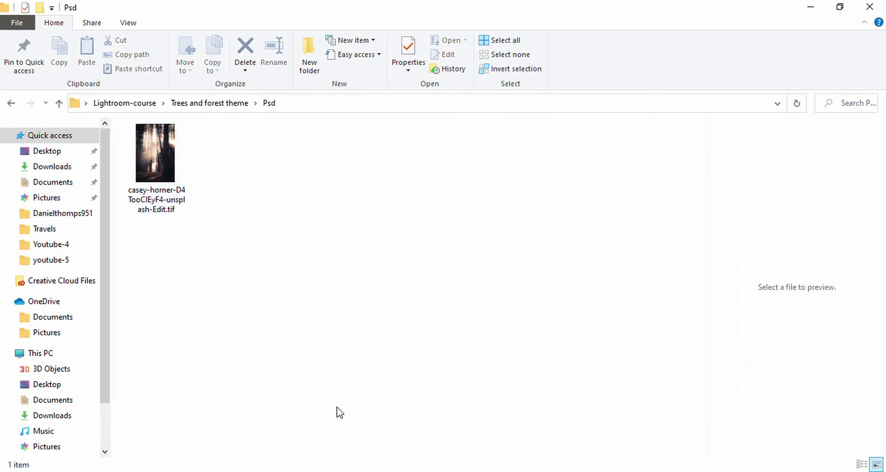
{"action": "double_click", "coordinate": [160, 176]}
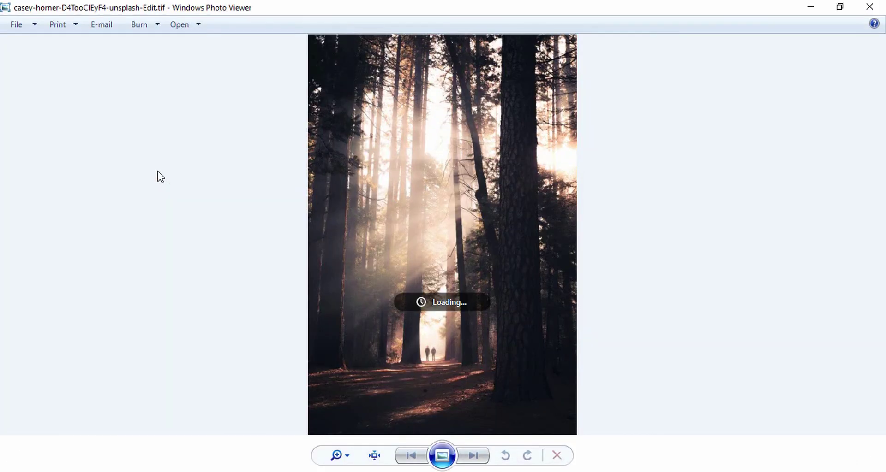
{"action": "left_click", "coordinate": [869, 7]}
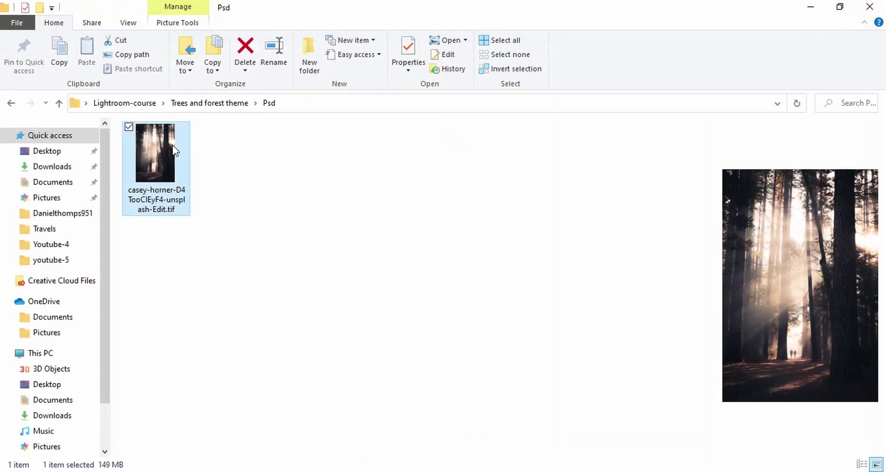
Step: Open the edited forest TIFF from the Psd folder in Adobe Photoshop 2021, and close the first of its two document copies
{"action": "right_click", "coordinate": [154, 152]}
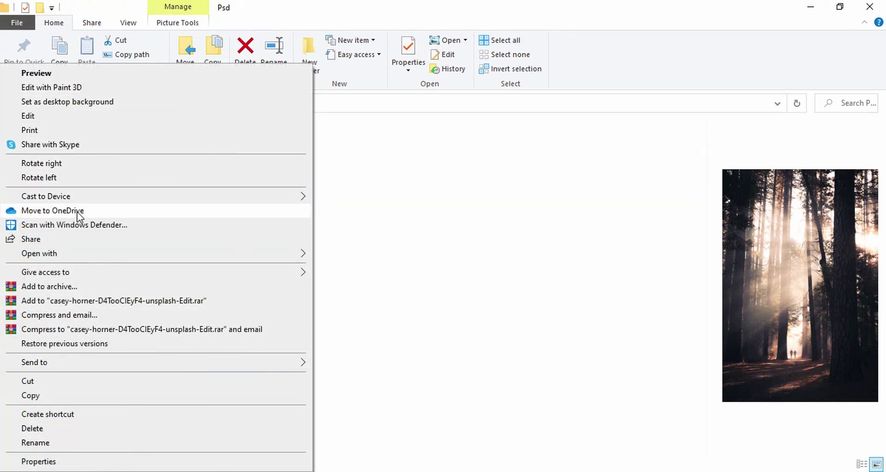
{"action": "mouse_move", "coordinate": [75, 253]}
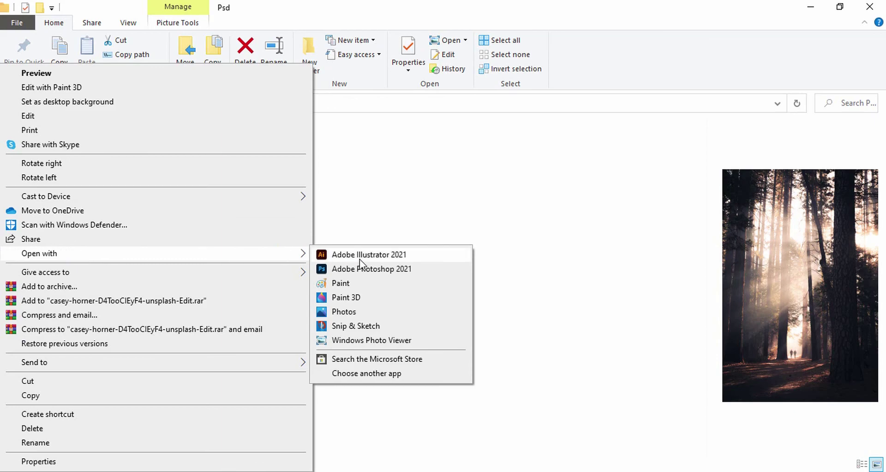
{"action": "left_click", "coordinate": [387, 270]}
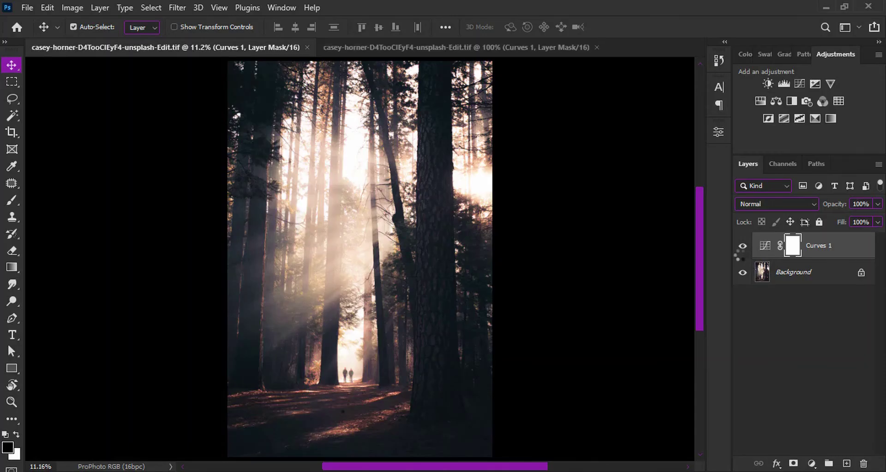
{"action": "left_click", "coordinate": [307, 48]}
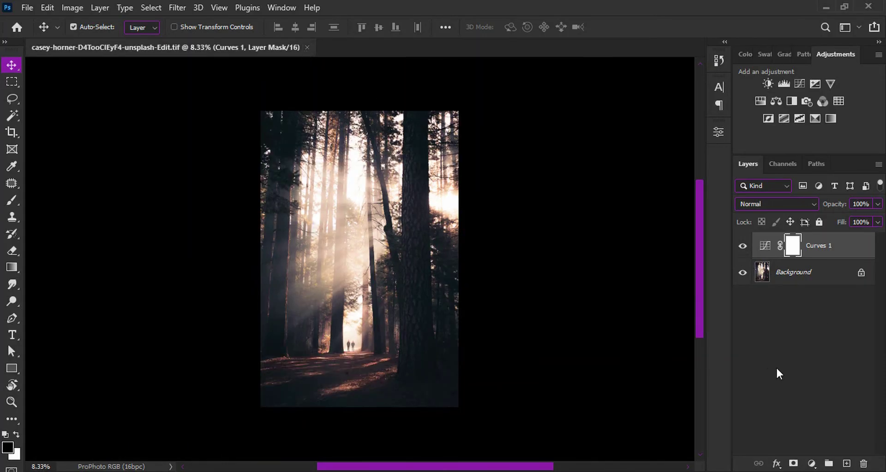
Step: Compare the forest photo with and without the Curves 1 adjustment, leave the layer shown, and quit Photoshop
{"action": "left_click", "coordinate": [743, 248]}
{"action": "left_click", "coordinate": [742, 247]}
{"action": "left_click", "coordinate": [743, 247]}
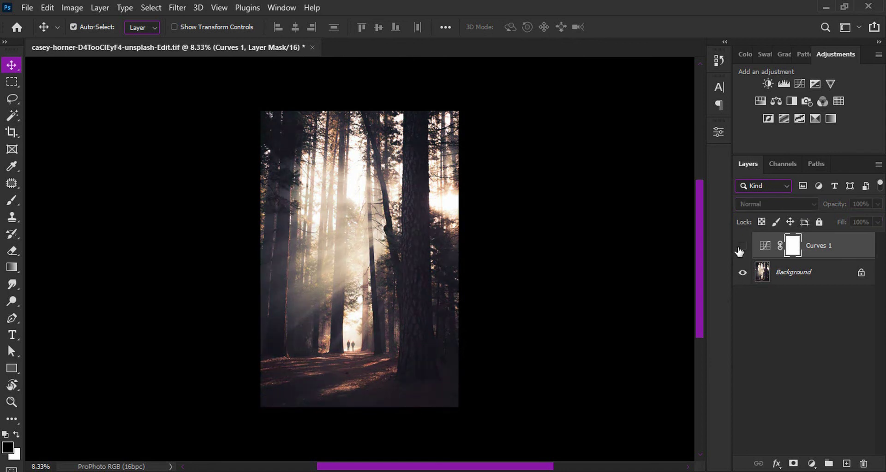
{"action": "left_click", "coordinate": [743, 247]}
{"action": "left_click", "coordinate": [875, 6]}
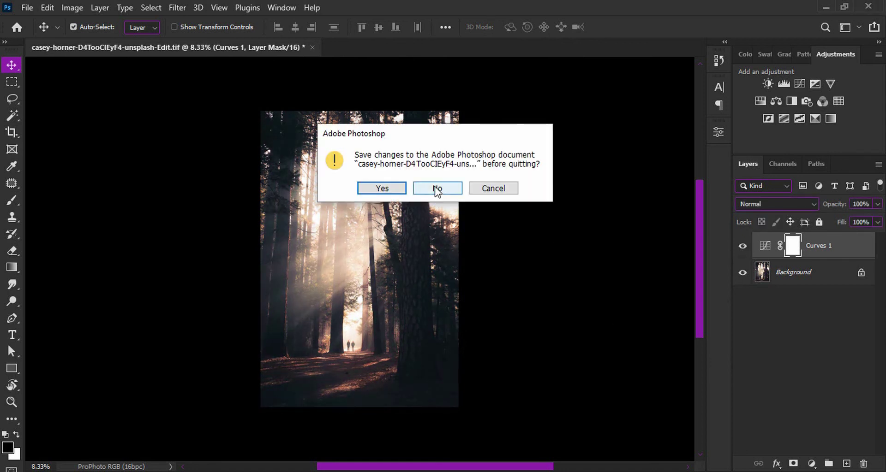